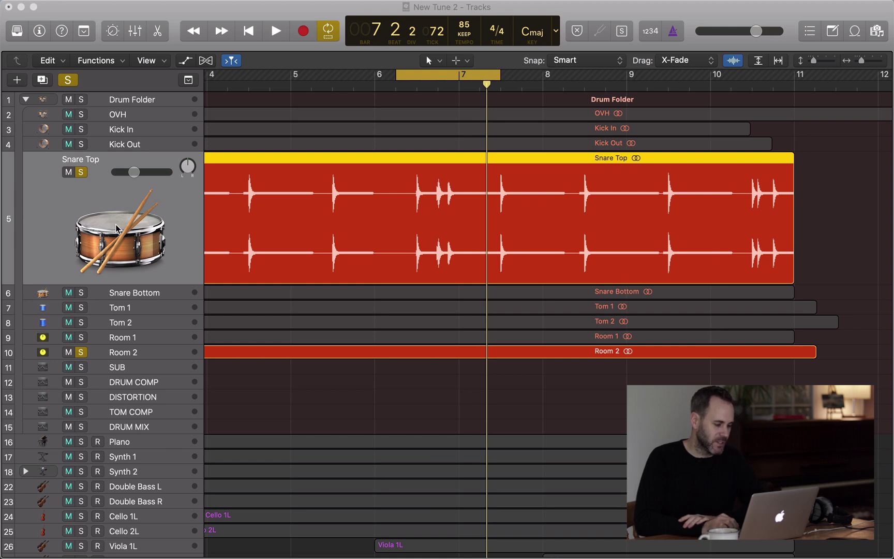
Step: Show the Snare Top channel strip and browse the Audio FX plug-in list without adding anything
{"action": "left_click", "coordinate": [39, 31]}
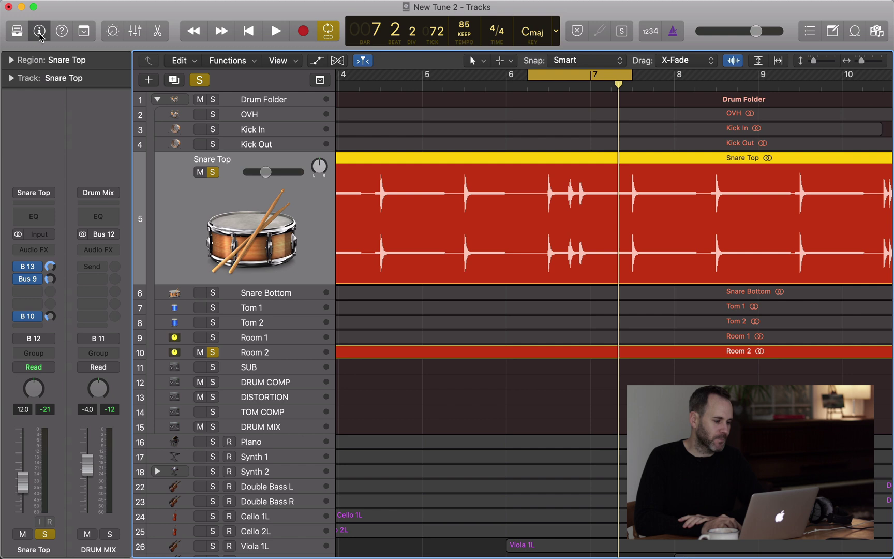
{"action": "left_click", "coordinate": [50, 252]}
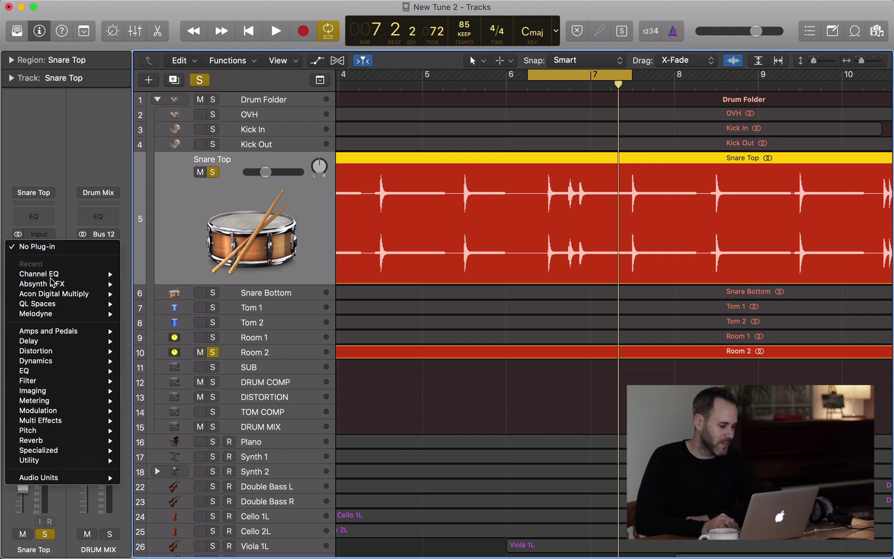
{"action": "mouse_move", "coordinate": [50, 374]}
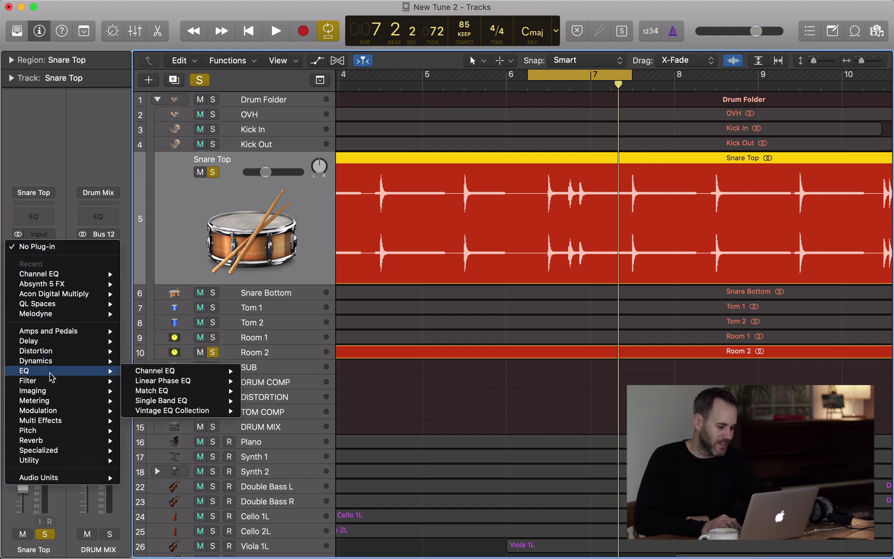
{"action": "mouse_move", "coordinate": [141, 375]}
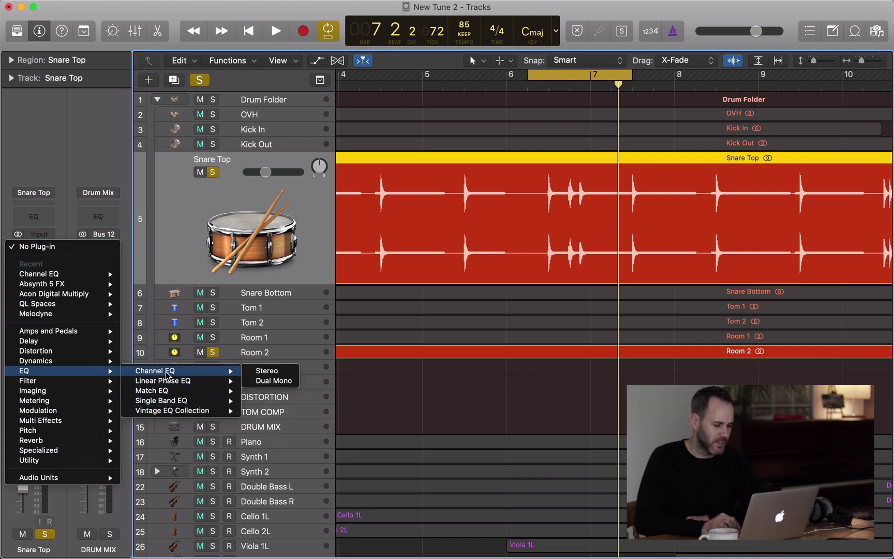
{"action": "left_click", "coordinate": [60, 150]}
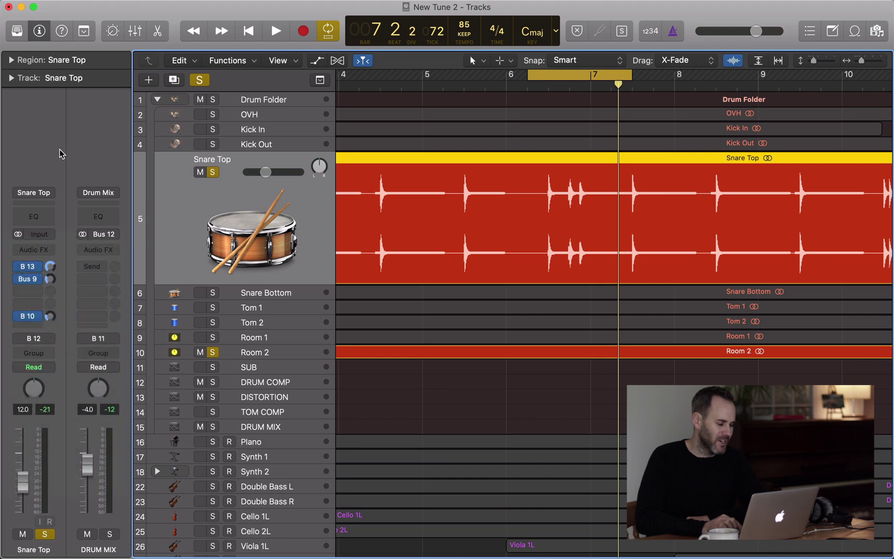
Step: Open the Snare Top Channel EQ and move its window over the track list
{"action": "left_click", "coordinate": [32, 220]}
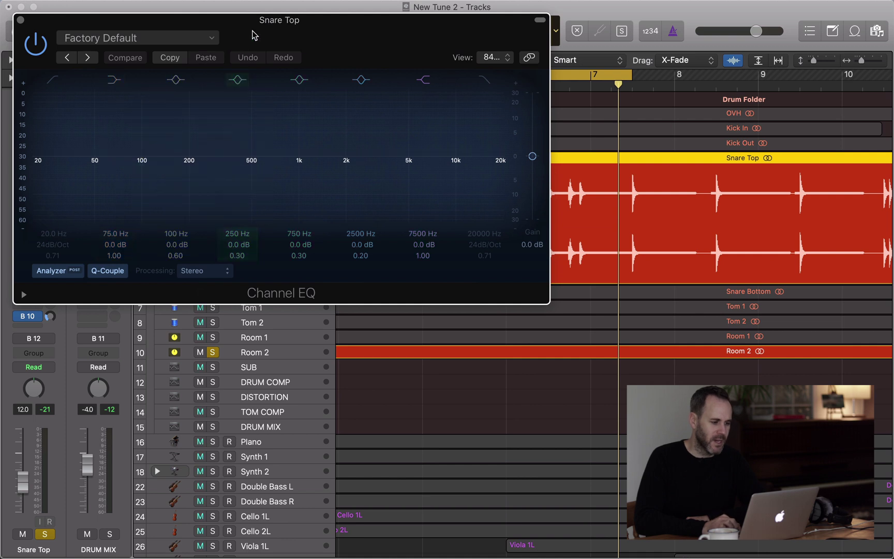
{"action": "left_click_drag", "start_coordinate": [259, 26], "coordinate": [424, 85]}
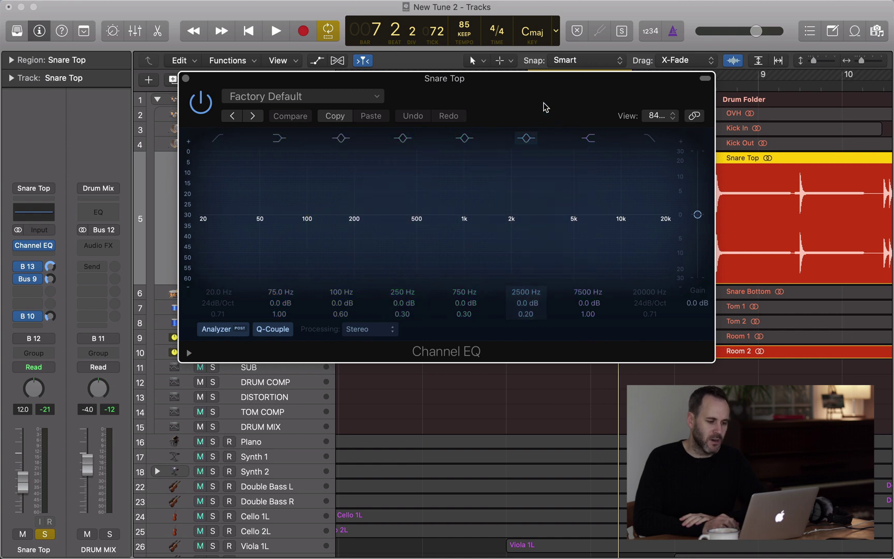
{"action": "left_click_drag", "start_coordinate": [530, 96], "coordinate": [513, 137]}
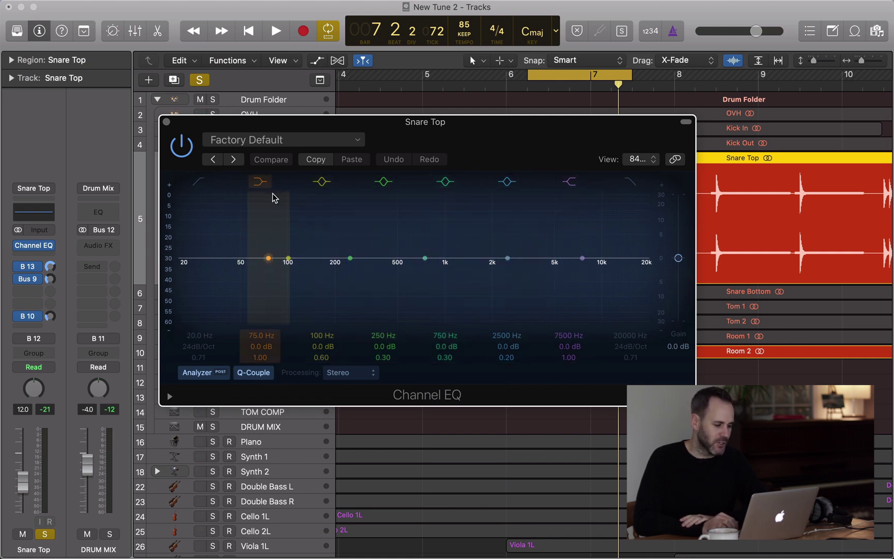
Step: Switch on the low-cut filter and set its frequency to 50 Hz
{"action": "left_click", "coordinate": [198, 182]}
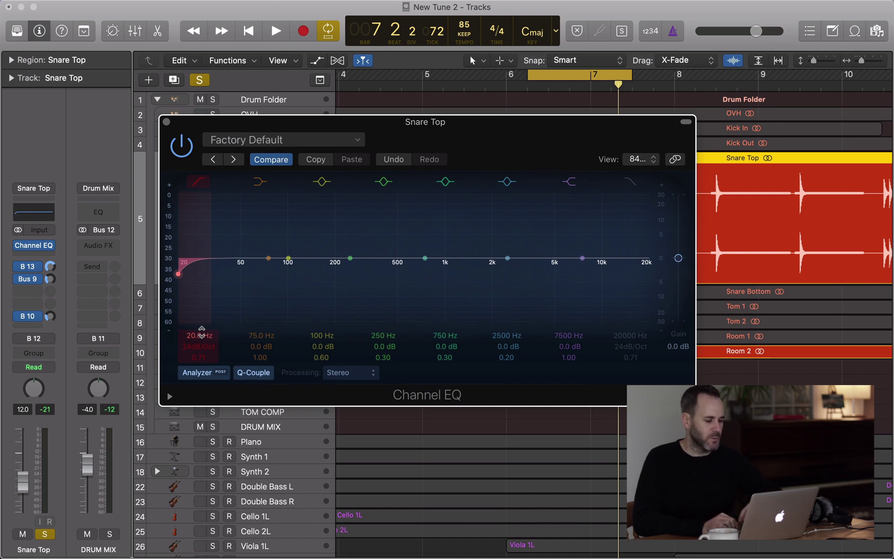
{"action": "left_click_drag", "start_coordinate": [179, 275], "coordinate": [274, 275]}
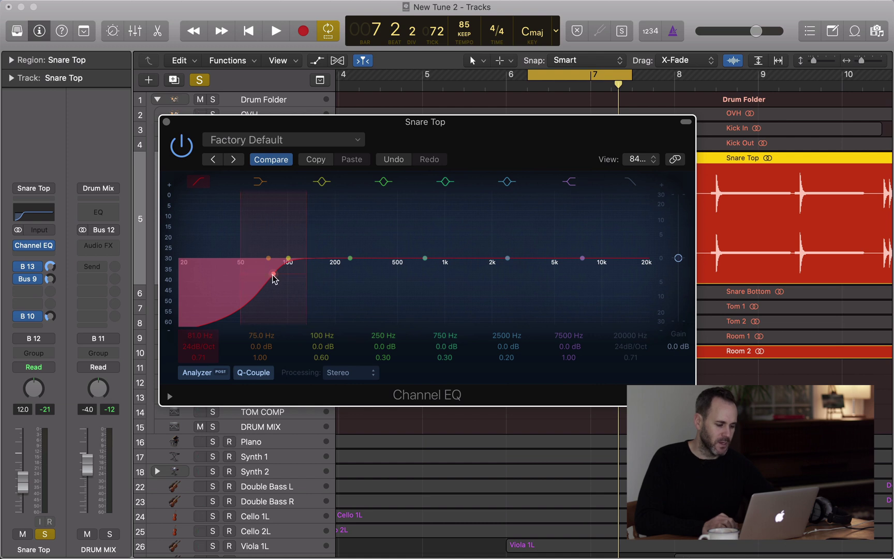
{"action": "mouse_move", "coordinate": [272, 277]}
{"action": "left_mouse_down"}
{"action": "mouse_move", "coordinate": [247, 279]}
{"action": "mouse_move", "coordinate": [461, 277]}
{"action": "mouse_move", "coordinate": [247, 294]}
{"action": "mouse_move", "coordinate": [234, 291]}
{"action": "mouse_move", "coordinate": [231, 248]}
{"action": "mouse_move", "coordinate": [236, 296]}
{"action": "mouse_move", "coordinate": [243, 277]}
{"action": "mouse_move", "coordinate": [314, 278]}
{"action": "mouse_move", "coordinate": [230, 284]}
{"action": "mouse_move", "coordinate": [238, 285]}
{"action": "left_mouse_up"}
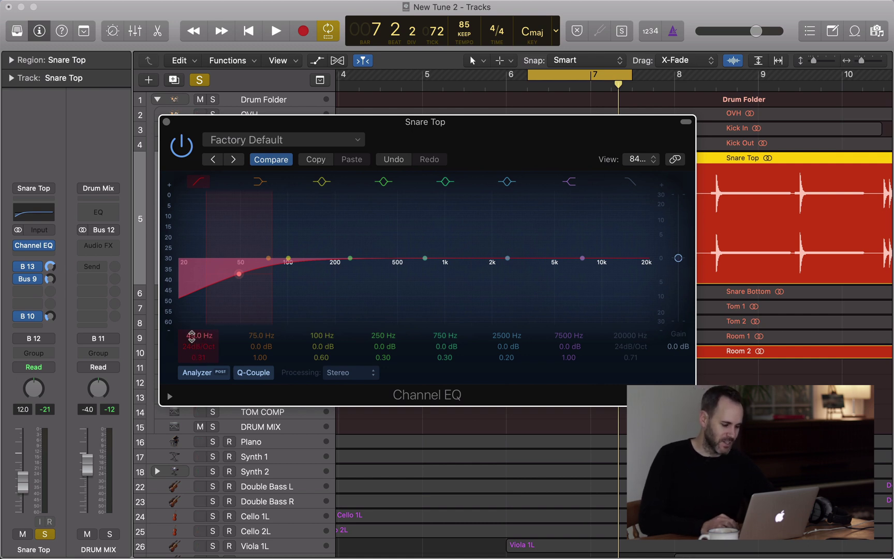
{"action": "mouse_move", "coordinate": [194, 336]}
{"action": "left_mouse_down"}
{"action": "mouse_move", "coordinate": [195, 315]}
{"action": "mouse_move", "coordinate": [195, 344]}
{"action": "mouse_move", "coordinate": [205, 331]}
{"action": "left_mouse_up"}
{"action": "double_click", "coordinate": [196, 335]}
{"action": "type", "text": "50"}
{"action": "key", "text": "Return"}
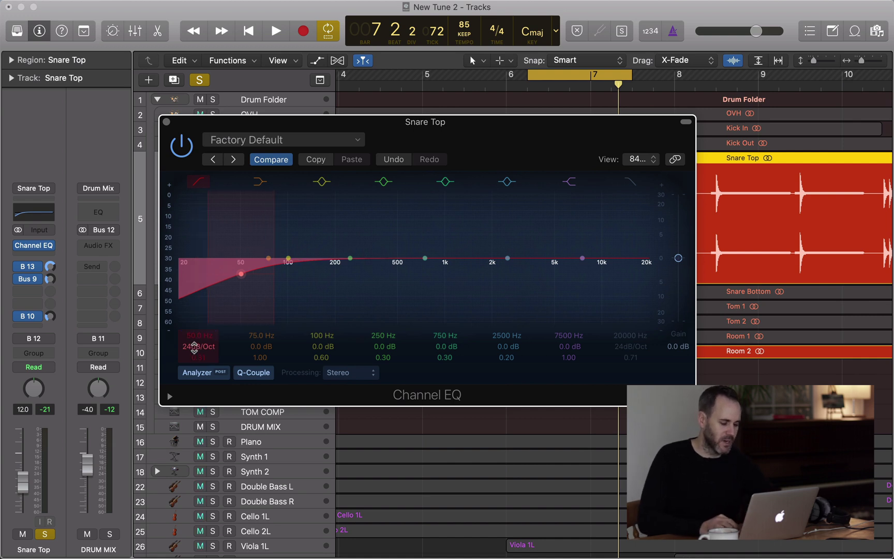
Step: Steepen the low-cut slope to 48dB/Oct, raise its Q, then switch the filter off
{"action": "mouse_move", "coordinate": [194, 347]}
{"action": "left_mouse_down"}
{"action": "mouse_move", "coordinate": [194, 354]}
{"action": "mouse_move", "coordinate": [194, 321]}
{"action": "mouse_move", "coordinate": [198, 337]}
{"action": "left_mouse_up"}
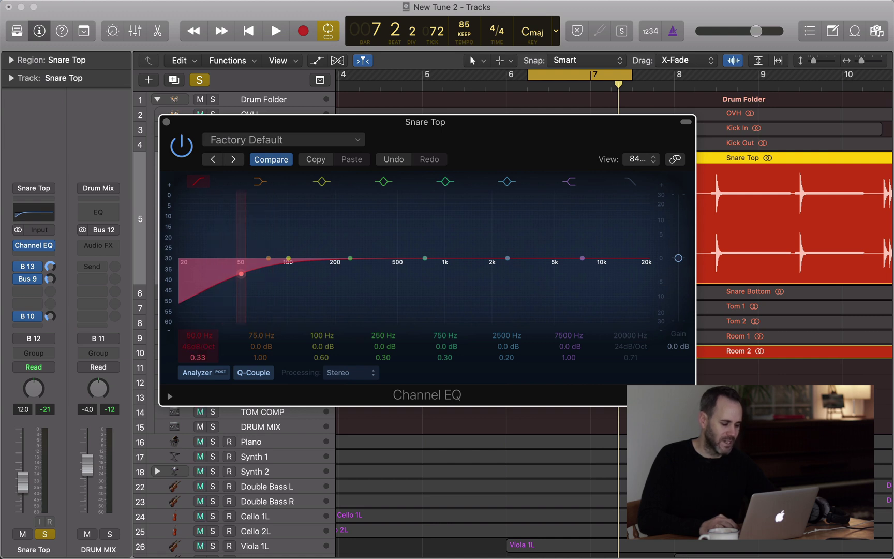
{"action": "mouse_move", "coordinate": [197, 358]}
{"action": "left_mouse_down"}
{"action": "mouse_move", "coordinate": [197, 345]}
{"action": "mouse_move", "coordinate": [202, 361]}
{"action": "left_mouse_up"}
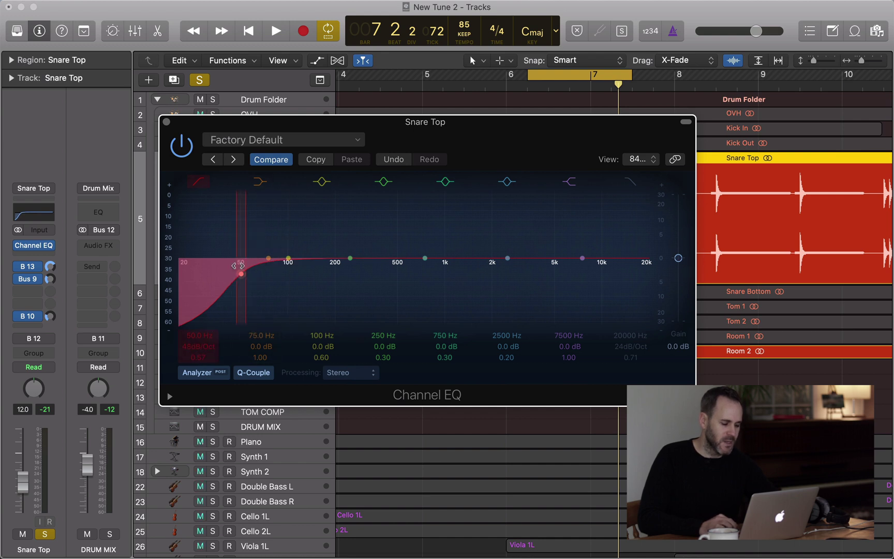
{"action": "left_click", "coordinate": [201, 186]}
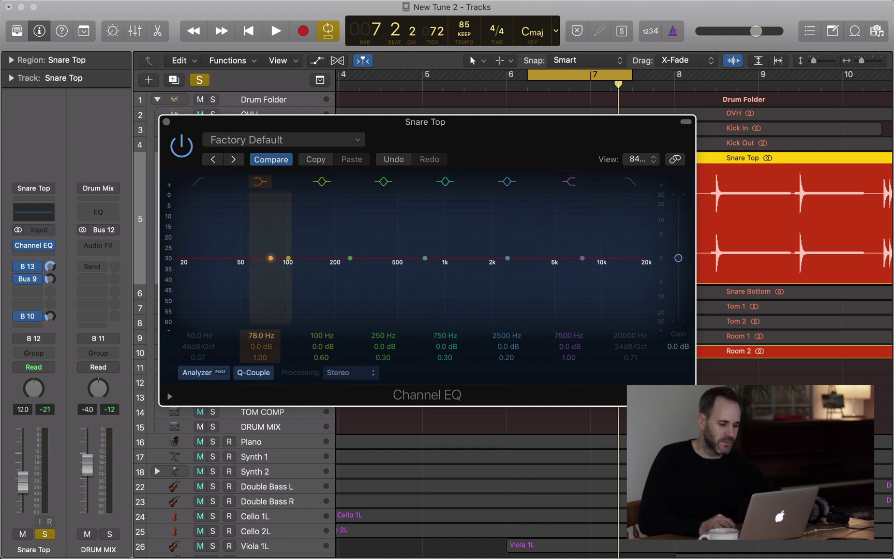
Step: Boost the low shelf by 4.5 dB and set its frequency to 100 Hz
{"action": "left_click_drag", "start_coordinate": [257, 346], "coordinate": [257, 332]}
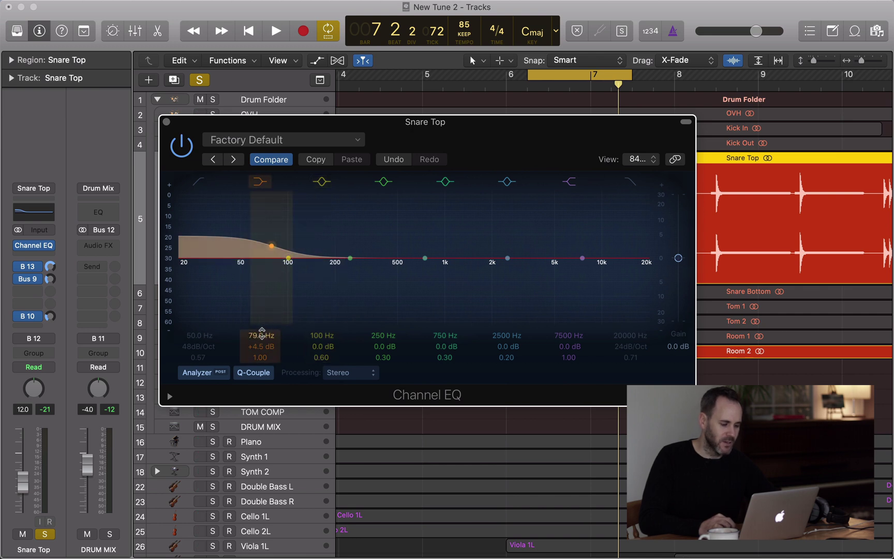
{"action": "double_click", "coordinate": [262, 335]}
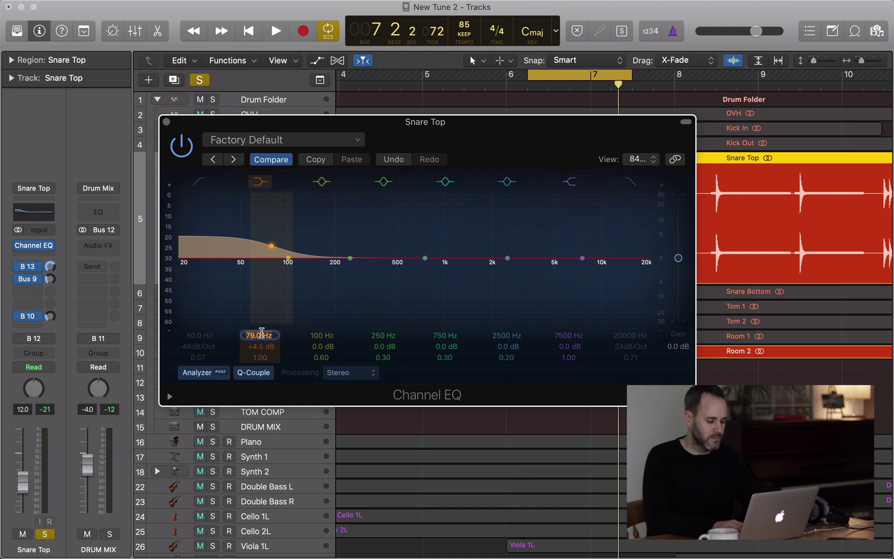
{"action": "key", "text": "Return"}
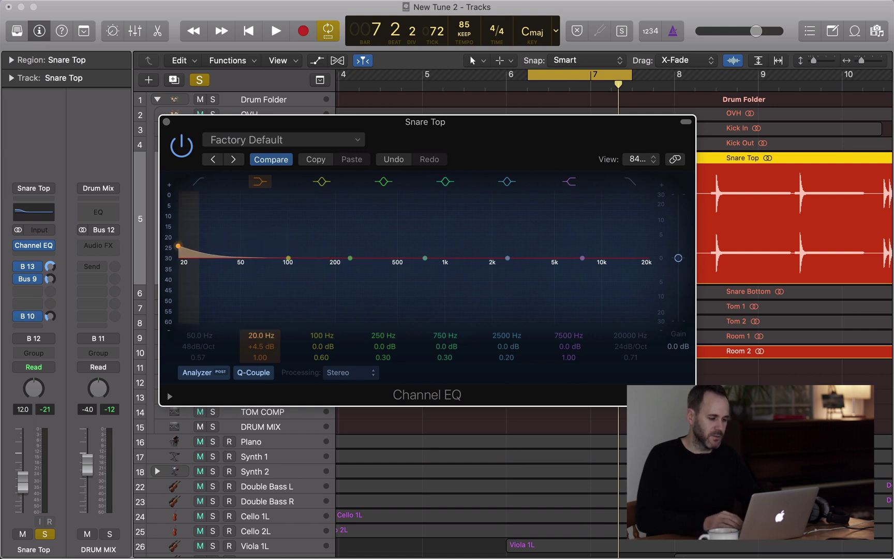
{"action": "double_click", "coordinate": [261, 335]}
{"action": "type", "text": "100"}
{"action": "key", "text": "Return"}
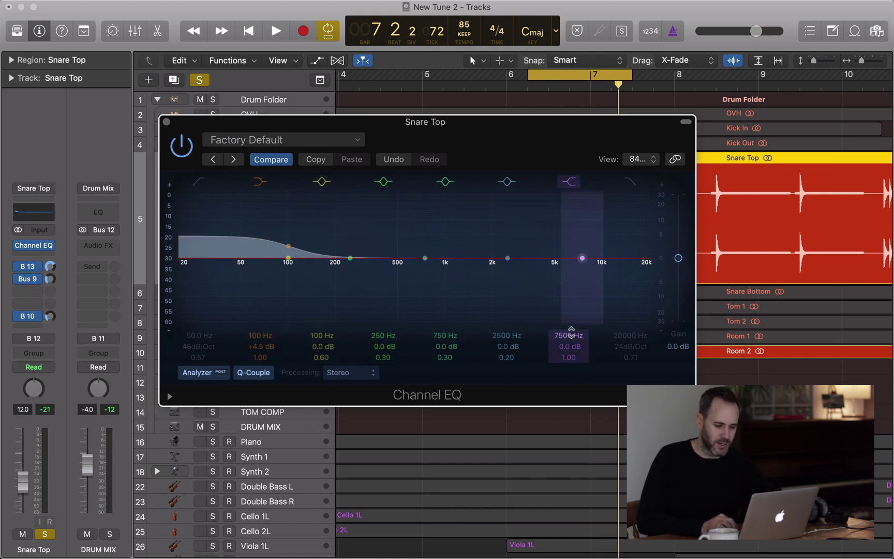
Step: Set the high shelf to 800 Hz with a 3 dB boost
{"action": "double_click", "coordinate": [569, 336]}
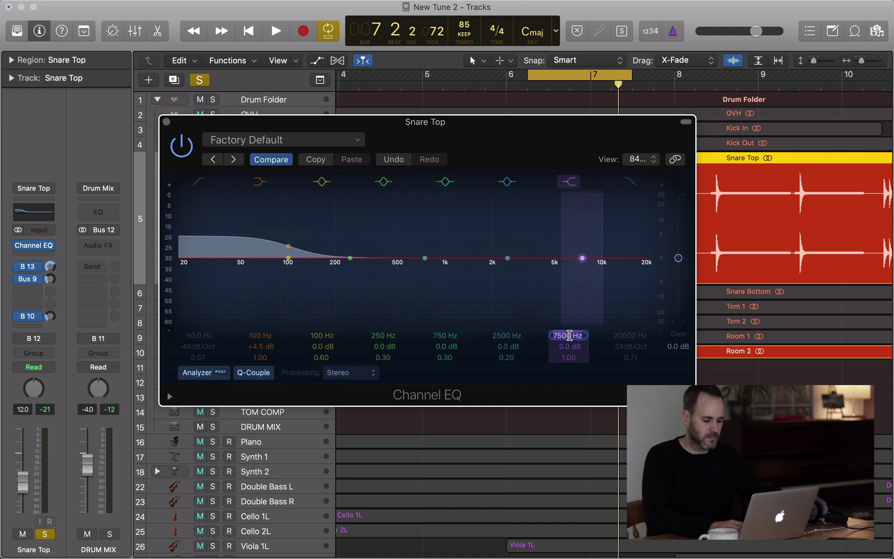
{"action": "type", "text": "800"}
{"action": "key", "text": "Return"}
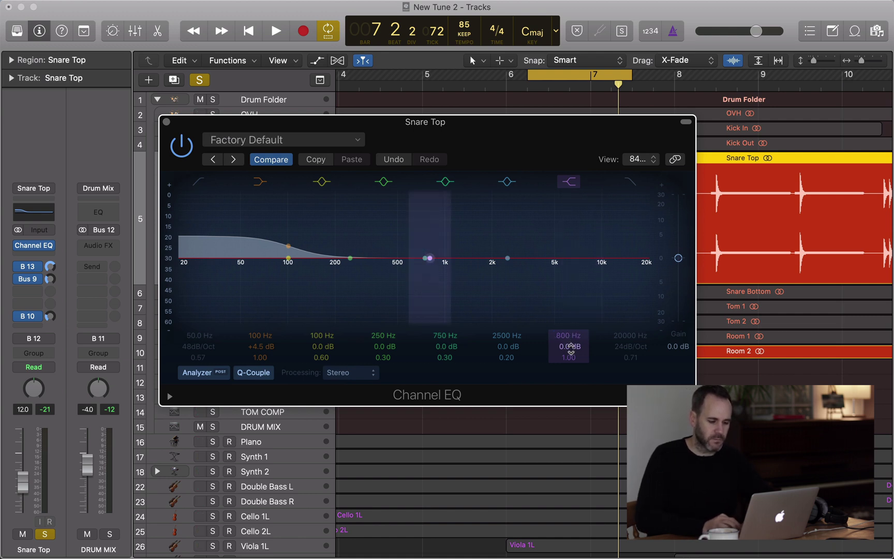
{"action": "left_click_drag", "start_coordinate": [571, 347], "coordinate": [570, 336]}
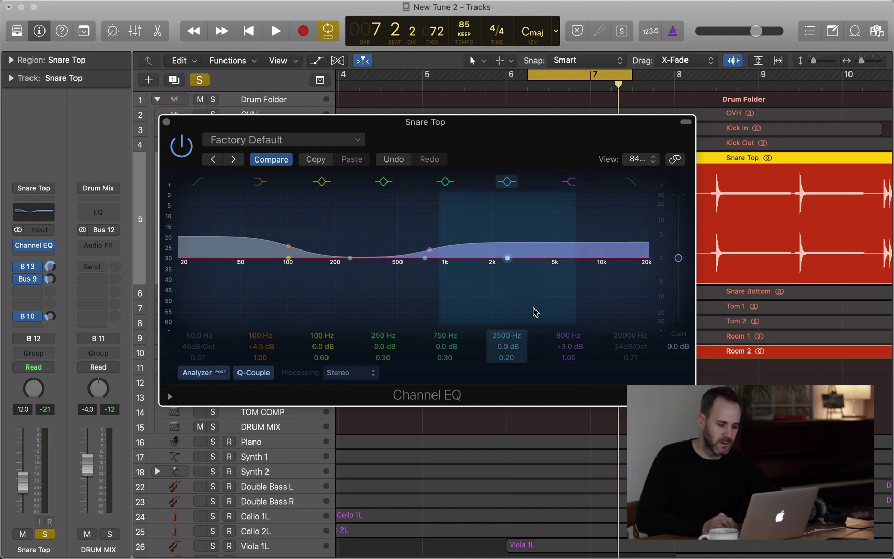
Step: Return both shelves to 0 dB, with the low shelf at 75 Hz and the high shelf at 7500 Hz
{"action": "left_click_drag", "start_coordinate": [568, 335], "coordinate": [568, 321]}
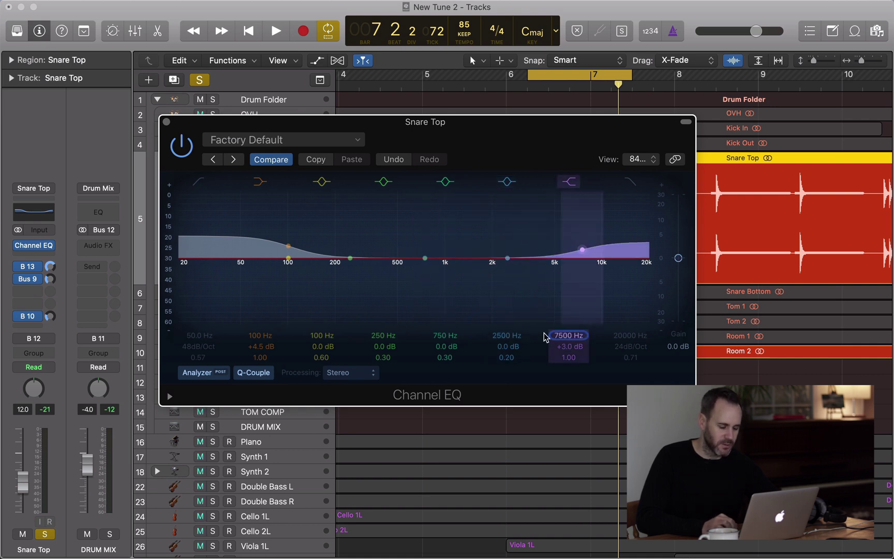
{"action": "left_click_drag", "start_coordinate": [260, 335], "coordinate": [266, 336]}
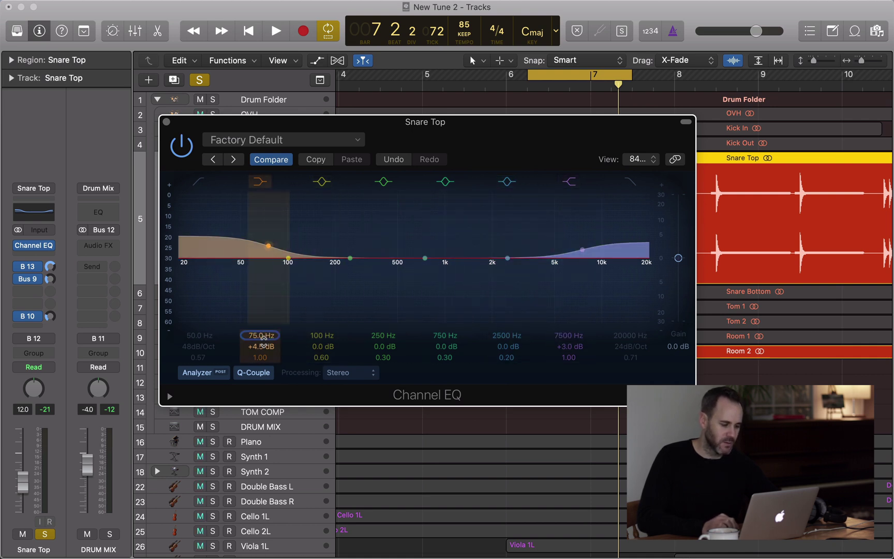
{"action": "left_click", "coordinate": [263, 346], "text": "alt"}
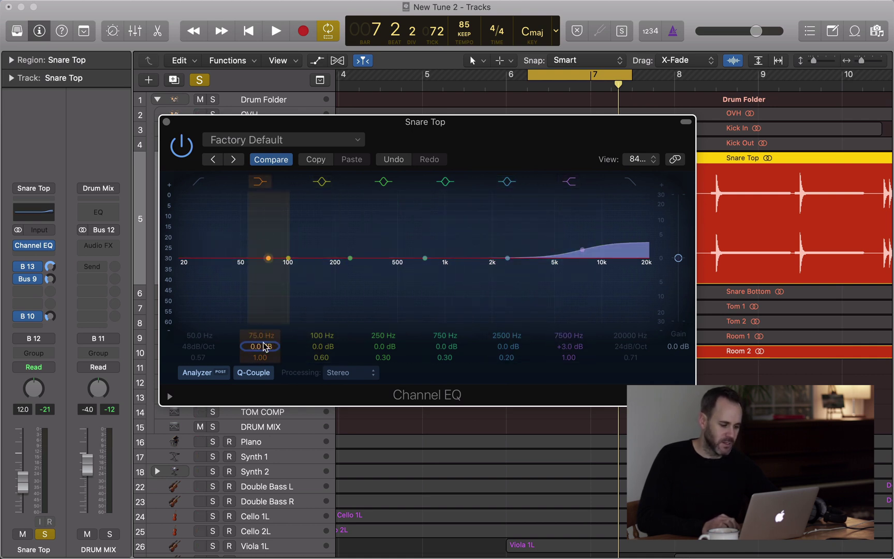
{"action": "left_click", "coordinate": [561, 346], "text": "alt"}
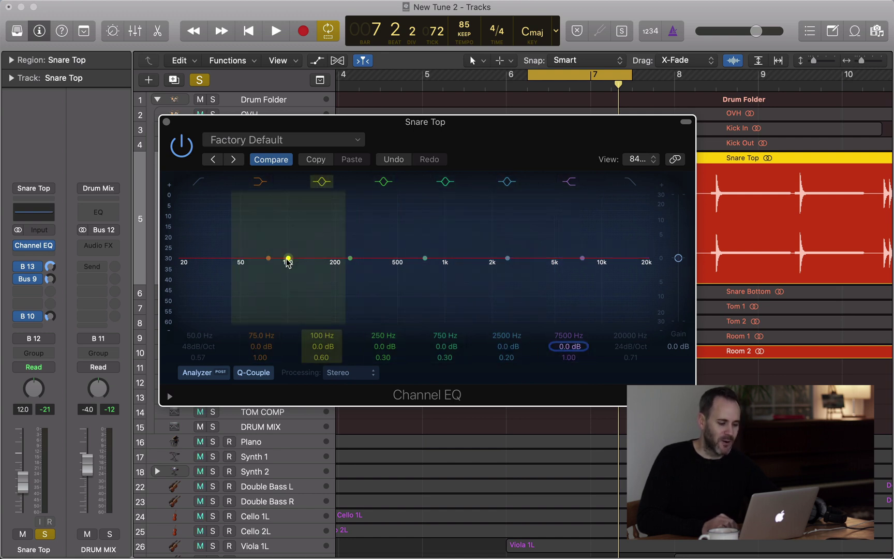
Step: Move the 100 Hz band to 134 Hz and try a +4.5 dB boost at various widths
{"action": "left_click_drag", "start_coordinate": [288, 259], "coordinate": [309, 257]}
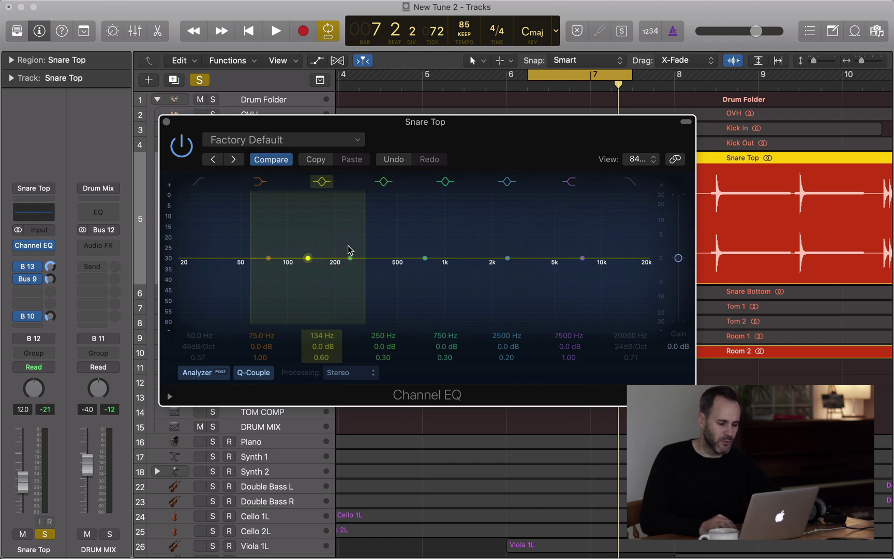
{"action": "left_click_drag", "start_coordinate": [362, 243], "coordinate": [384, 244]}
{"action": "left_click_drag", "start_coordinate": [310, 262], "coordinate": [309, 250]}
{"action": "mouse_move", "coordinate": [378, 229]}
{"action": "left_mouse_down"}
{"action": "mouse_move", "coordinate": [334, 229]}
{"action": "mouse_move", "coordinate": [334, 252]}
{"action": "mouse_move", "coordinate": [308, 242]}
{"action": "left_mouse_up"}
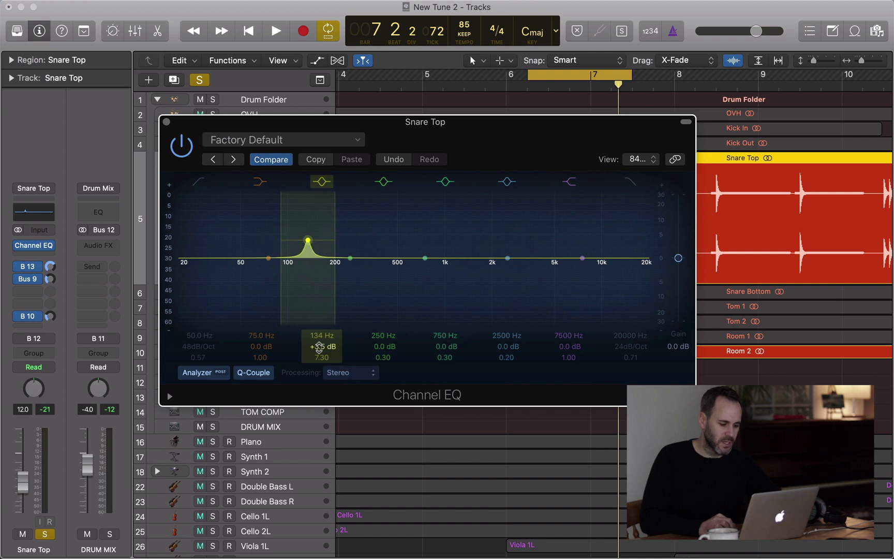
{"action": "mouse_move", "coordinate": [319, 353]}
{"action": "left_mouse_down"}
{"action": "mouse_move", "coordinate": [319, 404]}
{"action": "mouse_move", "coordinate": [321, 339]}
{"action": "left_mouse_up"}
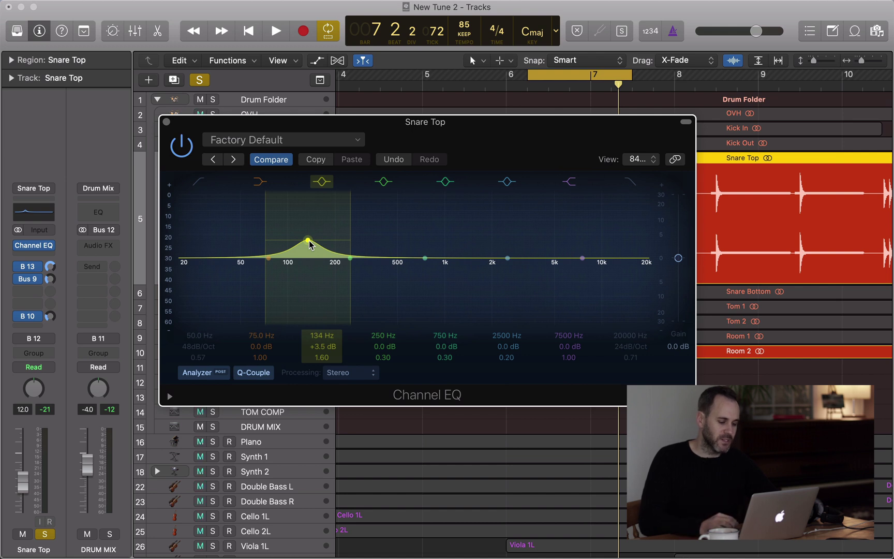
Step: Retune the boost near 158 Hz, then make it a -5.5 dB cut at 146 Hz, Q 5.00
{"action": "left_click_drag", "start_coordinate": [308, 242], "coordinate": [322, 239]}
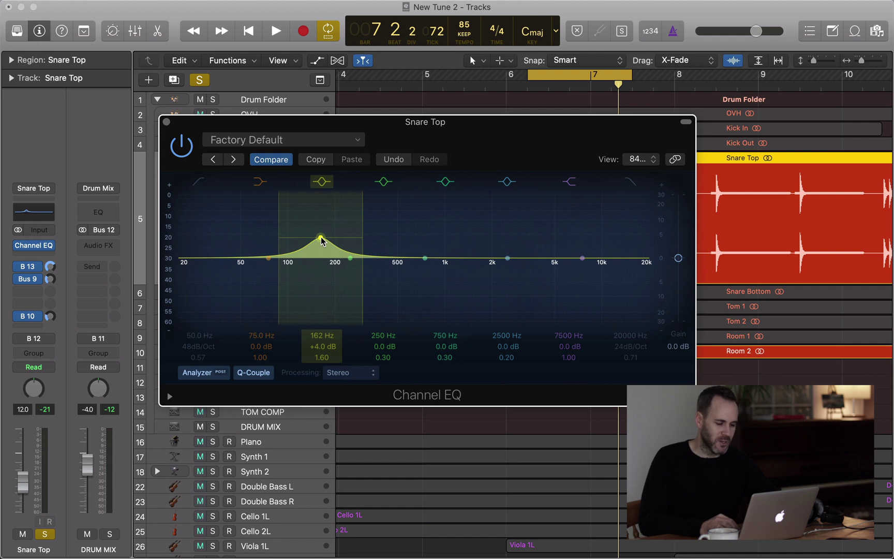
{"action": "left_click_drag", "start_coordinate": [320, 240], "coordinate": [315, 240]}
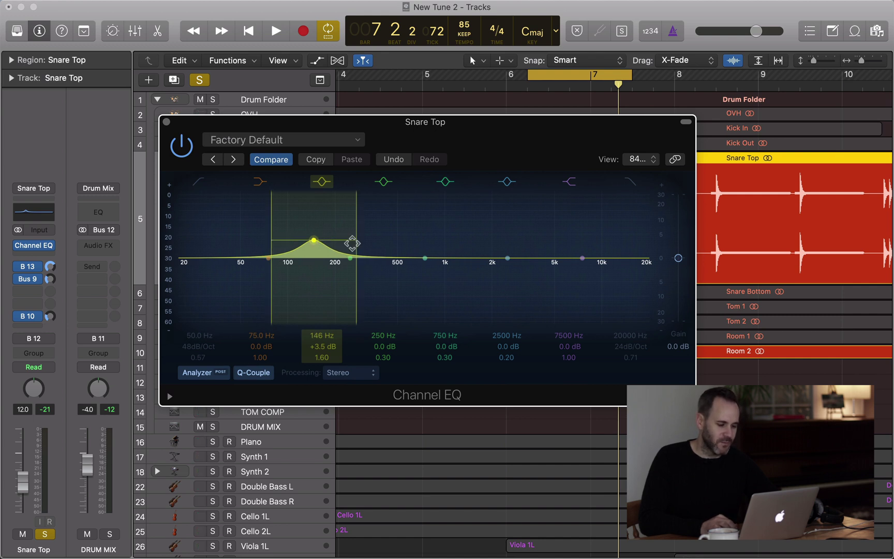
{"action": "left_click_drag", "start_coordinate": [356, 241], "coordinate": [316, 268]}
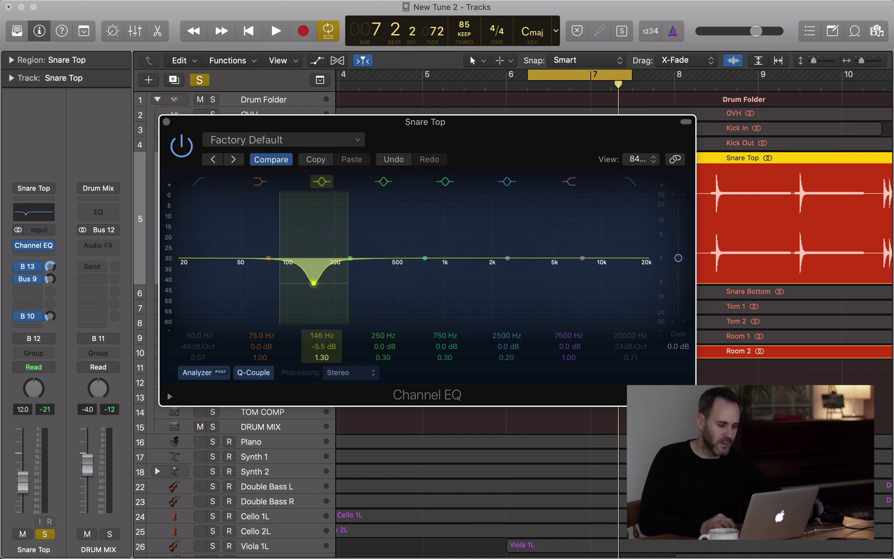
{"action": "left_click_drag", "start_coordinate": [322, 357], "coordinate": [322, 326]}
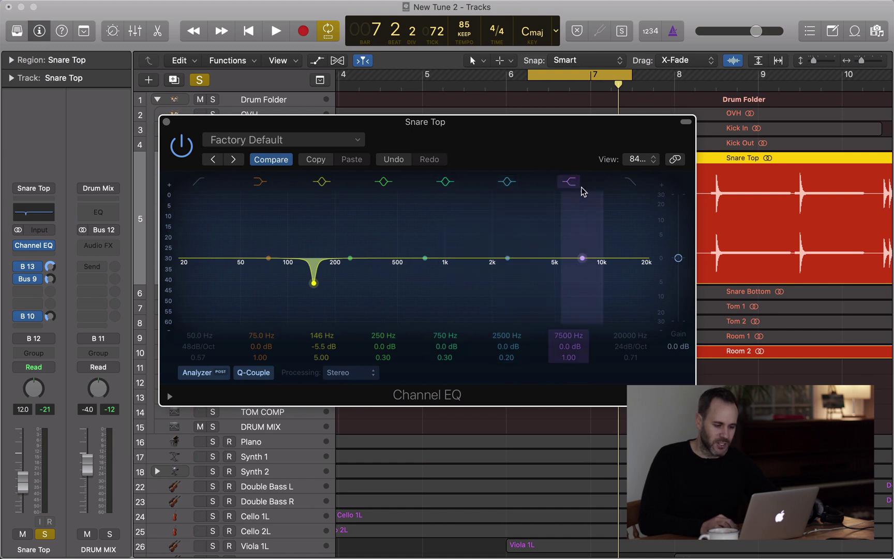
Step: Enable the high cut and lower it to 11000 Hz
{"action": "left_click", "coordinate": [631, 181]}
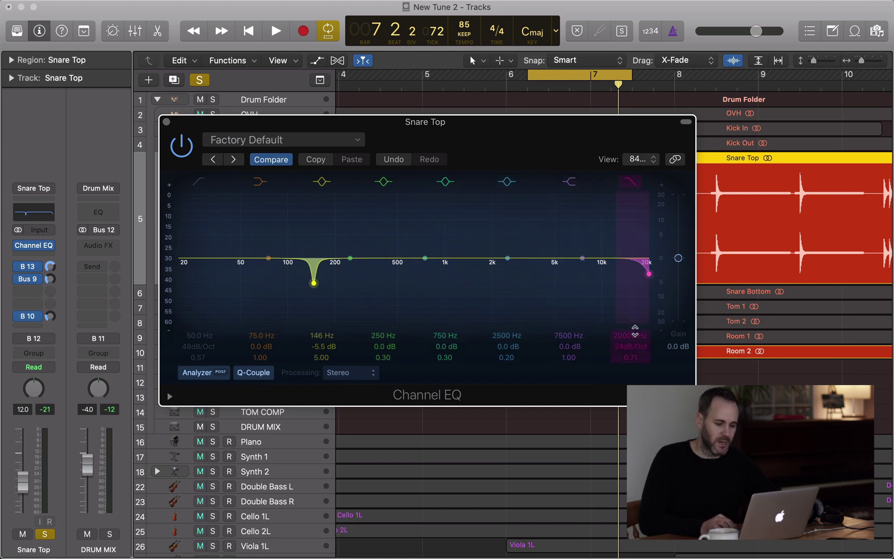
{"action": "left_click_drag", "start_coordinate": [647, 273], "coordinate": [641, 274]}
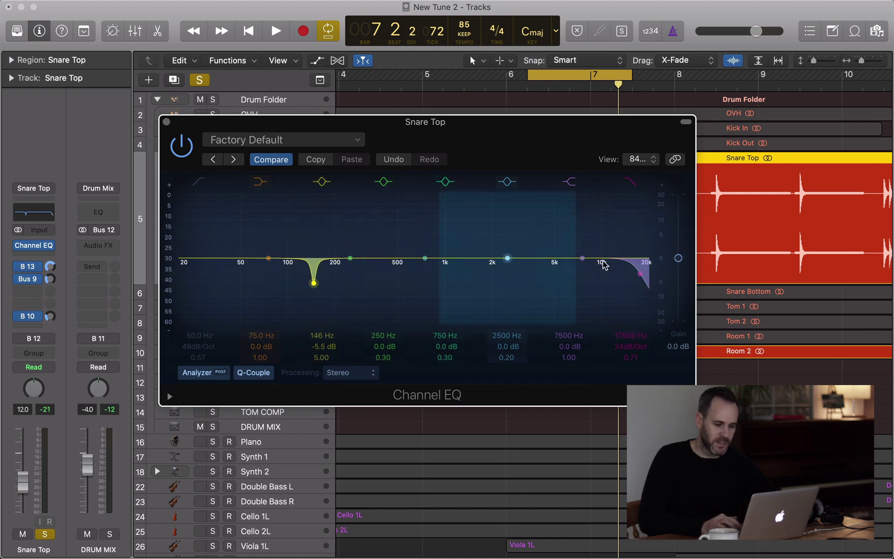
{"action": "mouse_move", "coordinate": [632, 278]}
{"action": "left_mouse_down"}
{"action": "mouse_move", "coordinate": [619, 278]}
{"action": "mouse_move", "coordinate": [632, 280]}
{"action": "left_mouse_up"}
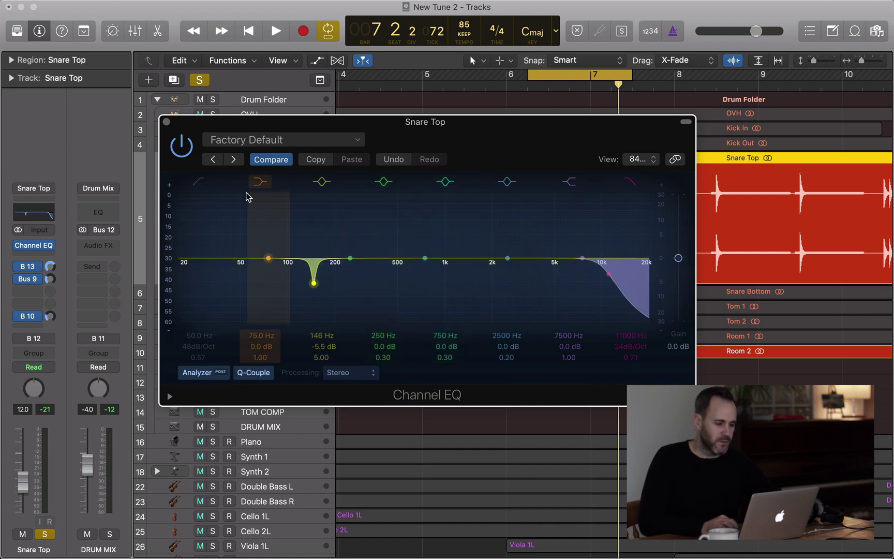
Step: Flatten the 146 Hz band's gain to 0.0 dB
{"action": "double_click", "coordinate": [324, 347]}
{"action": "type", "text": "0"}
{"action": "key", "text": "Return"}
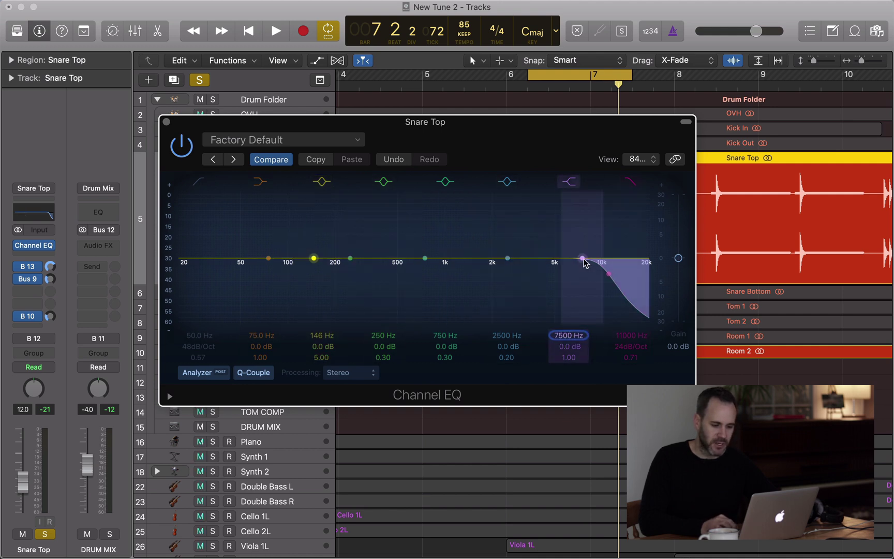
Step: Push the 7500 Hz band to 20000 Hz, edit the high-cut slope, and start playback
{"action": "left_click_drag", "start_coordinate": [582, 259], "coordinate": [647, 256]}
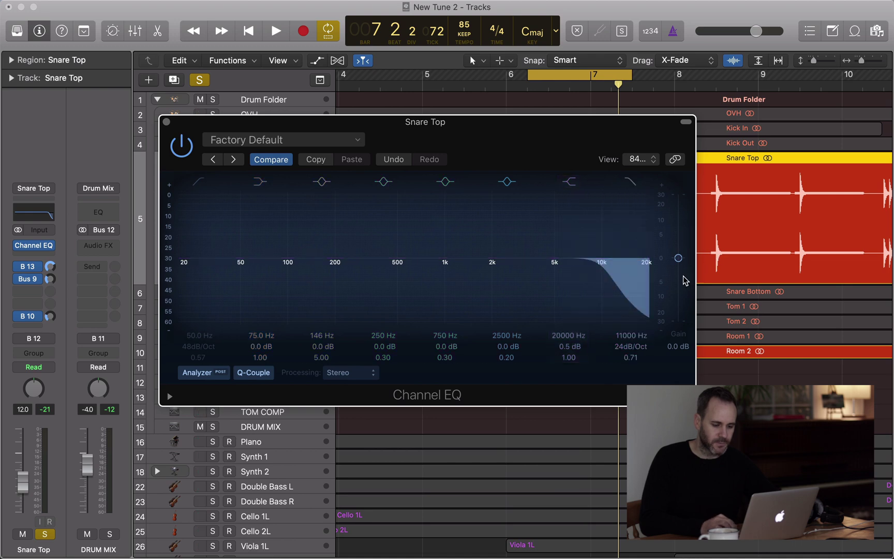
{"action": "double_click", "coordinate": [631, 346]}
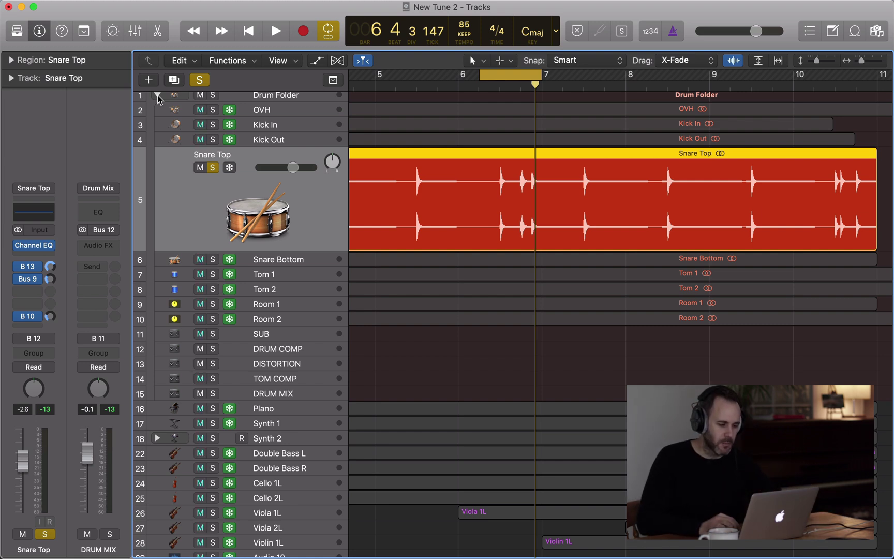
{"action": "key", "text": "space"}
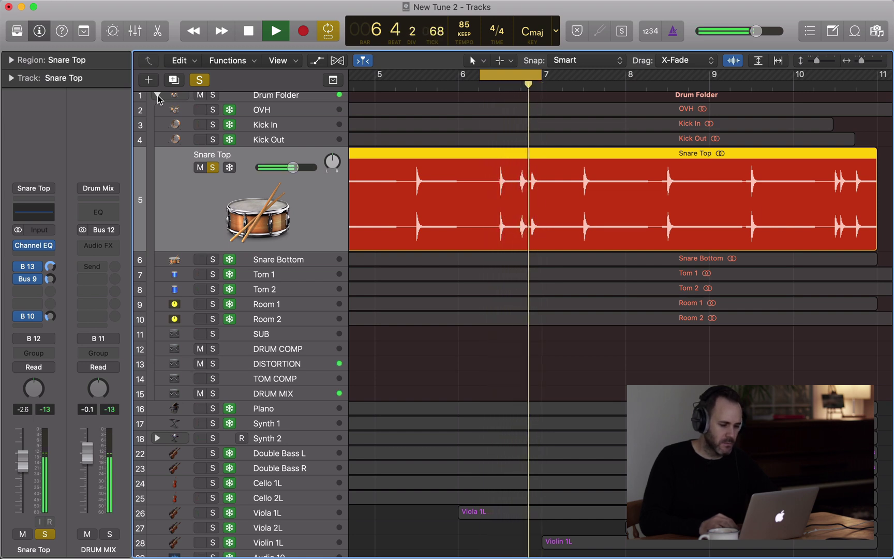
Step: Reopen the Snare Top Channel EQ, stop playback, and move the window over the tracks
{"action": "left_click", "coordinate": [41, 214]}
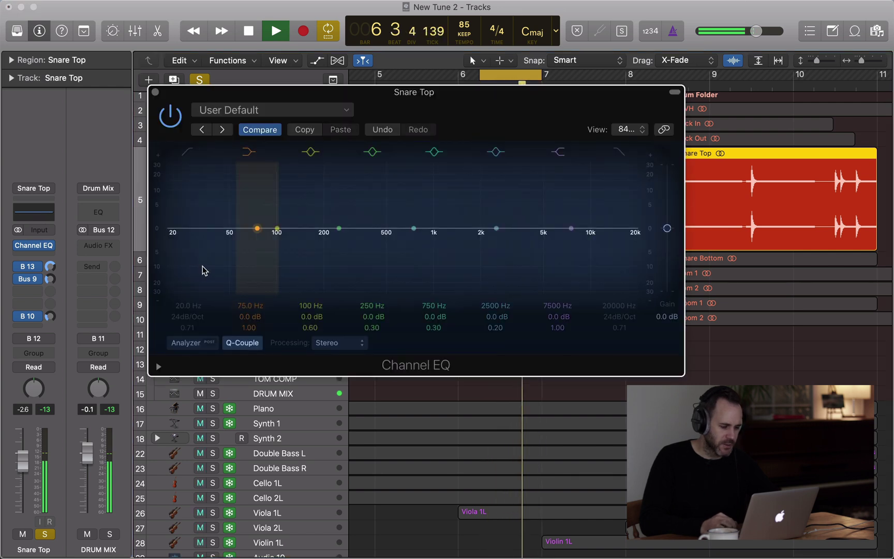
{"action": "key", "text": "space"}
{"action": "left_click_drag", "start_coordinate": [412, 98], "coordinate": [454, 114]}
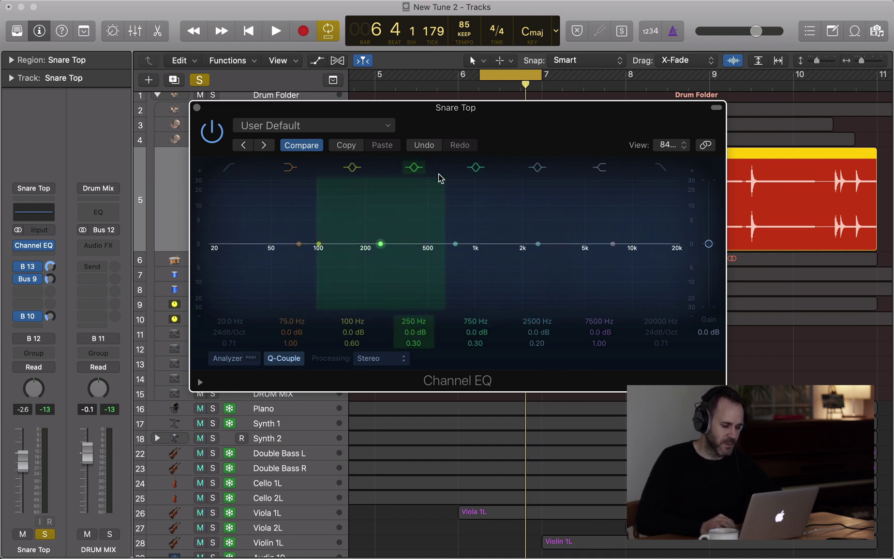
Step: Enable the low cut and raise it toward 71 Hz during playback, dismissing the System Overload alert
{"action": "left_click", "coordinate": [227, 169]}
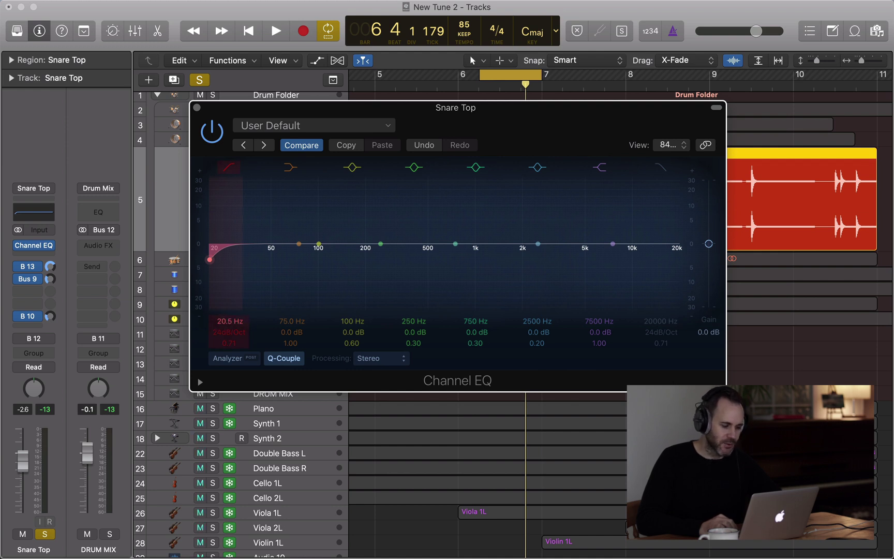
{"action": "left_click_drag", "start_coordinate": [230, 321], "coordinate": [230, 305]}
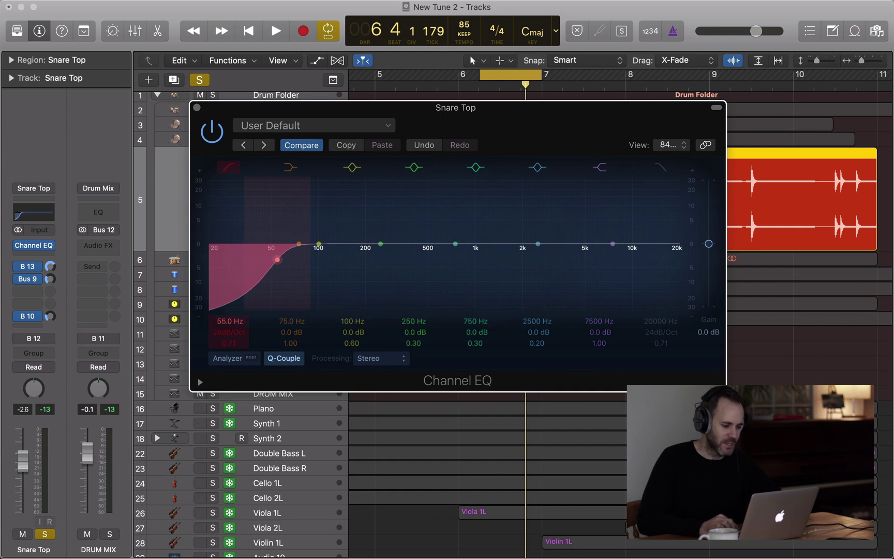
{"action": "key", "text": "space"}
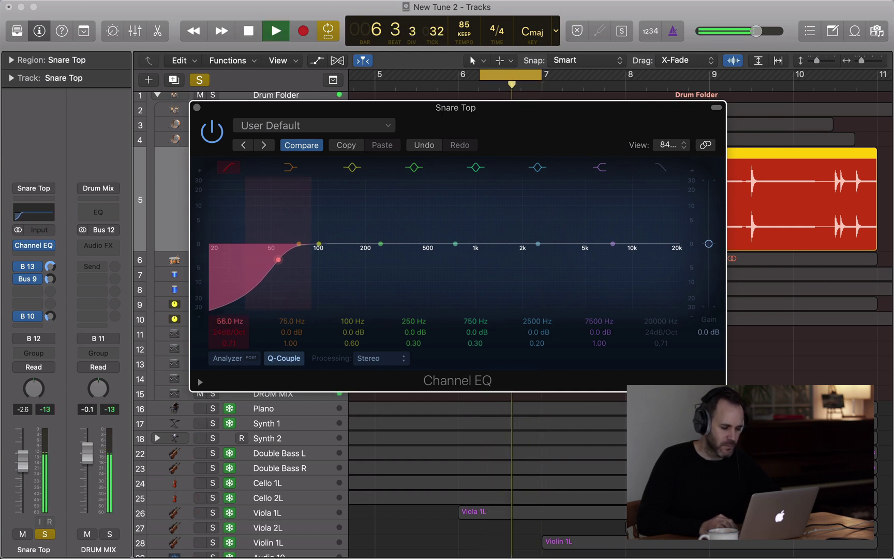
{"action": "left_click_drag", "start_coordinate": [227, 321], "coordinate": [226, 312]}
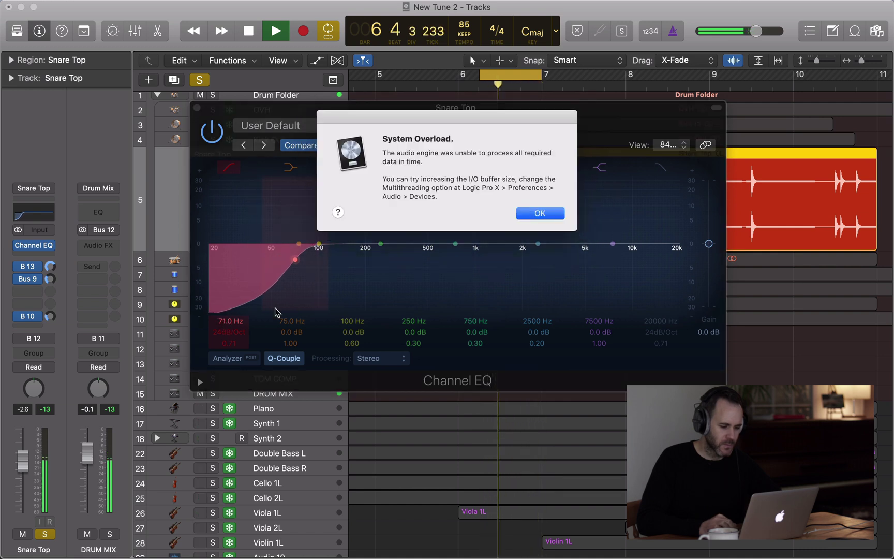
{"action": "left_click", "coordinate": [538, 213]}
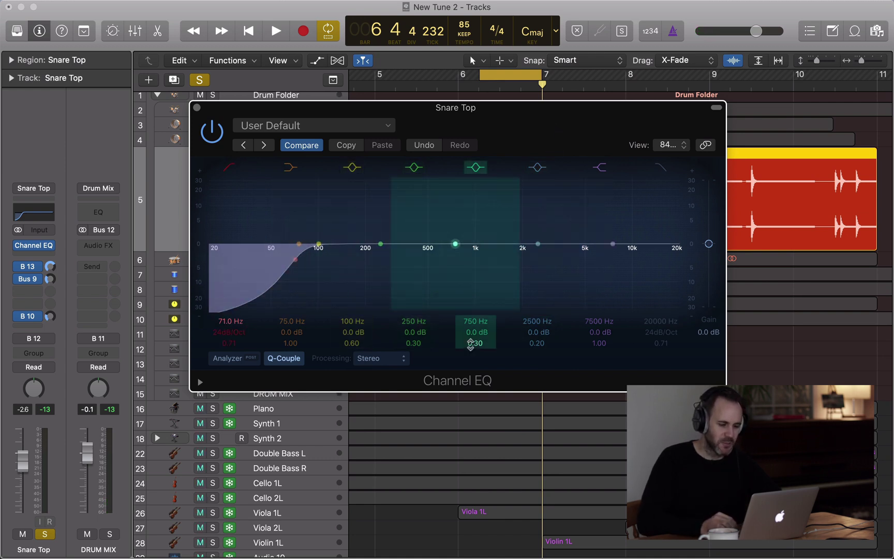
Step: Show and hide the spectrum analyzer to check the snare, then start playback
{"action": "left_click", "coordinate": [229, 361]}
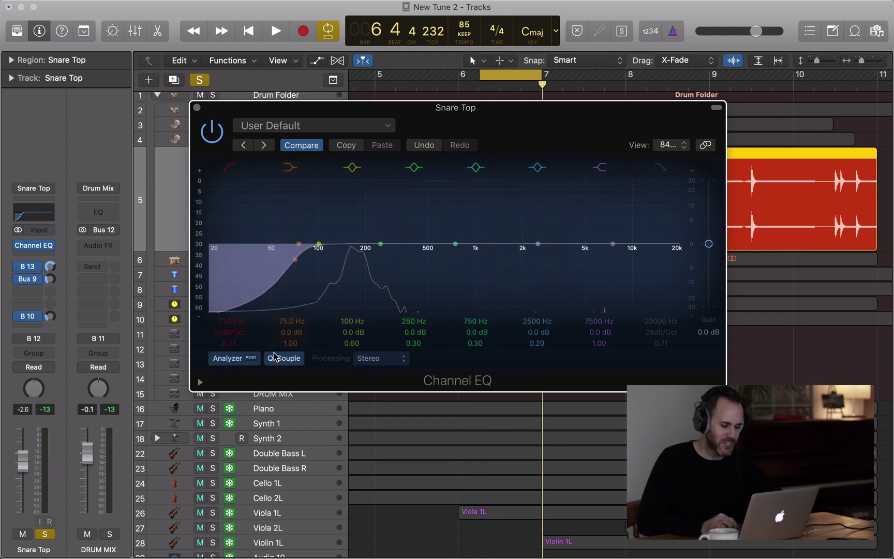
{"action": "left_click", "coordinate": [232, 358]}
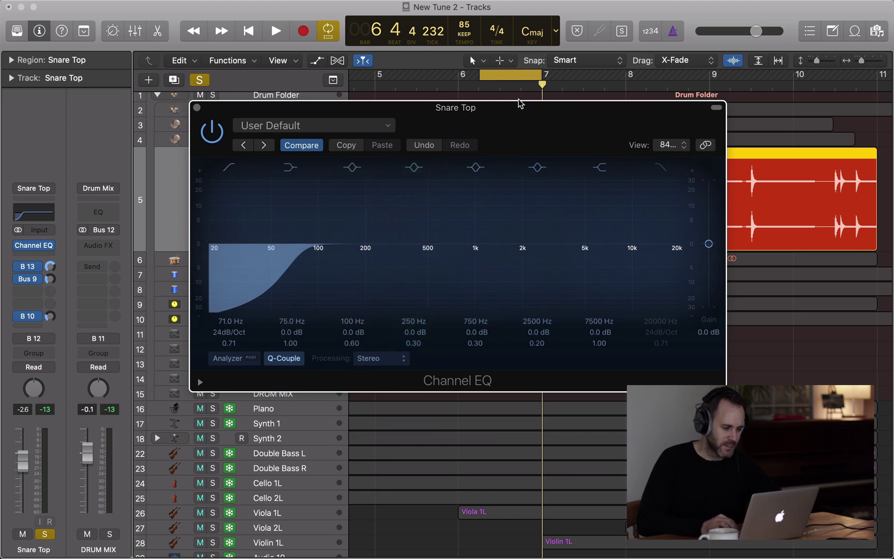
{"action": "key", "text": "space"}
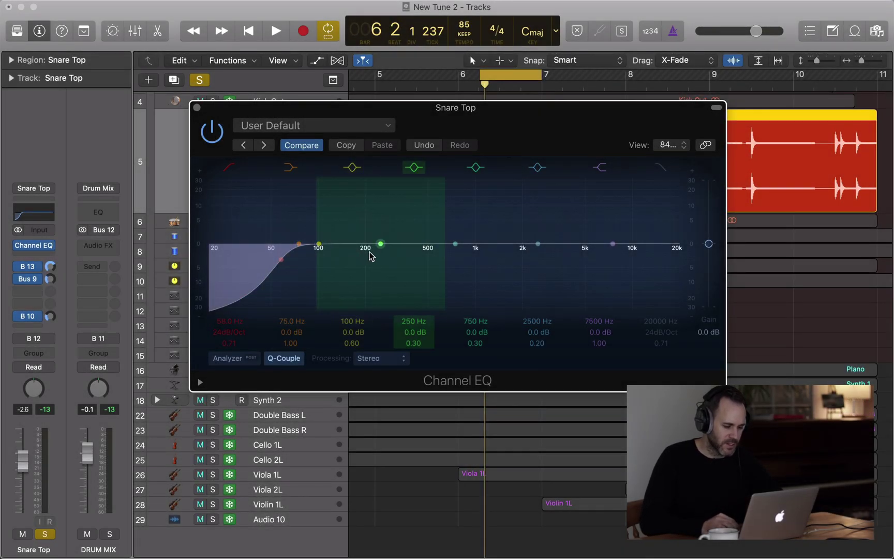
Step: Set the low-mid band to a +3.0 dB boost at 132 Hz with Q 1.50, auditioning during playback
{"action": "left_click_drag", "start_coordinate": [318, 244], "coordinate": [337, 245]}
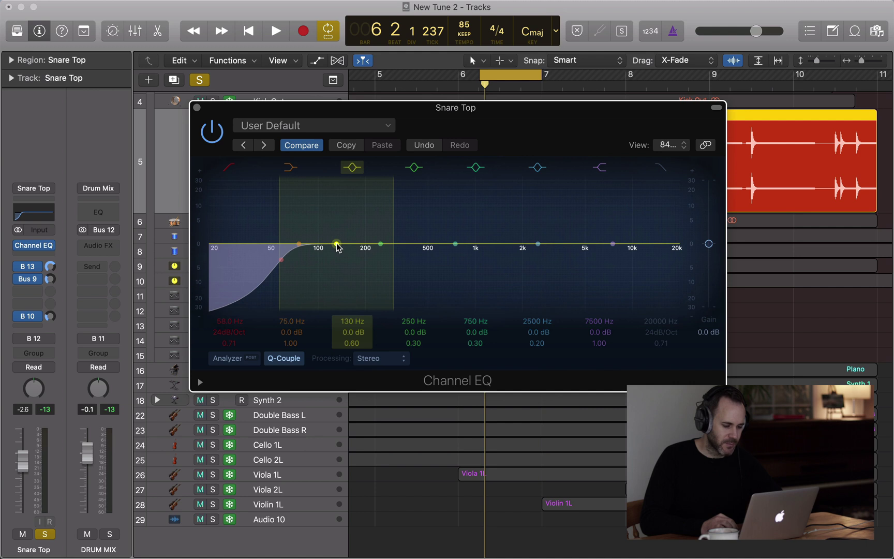
{"action": "key", "text": "space"}
{"action": "left_click_drag", "start_coordinate": [337, 245], "coordinate": [381, 219]}
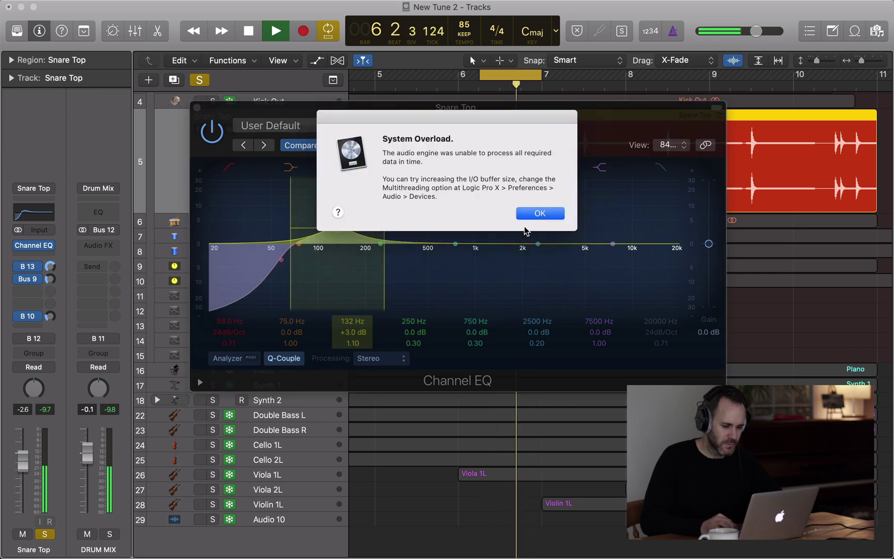
{"action": "left_click", "coordinate": [539, 213]}
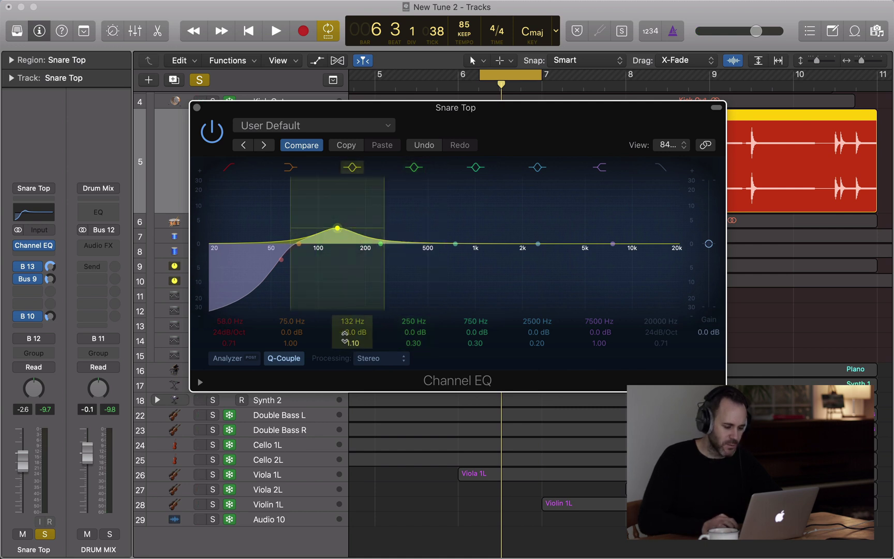
{"action": "left_click_drag", "start_coordinate": [355, 343], "coordinate": [356, 332]}
{"action": "key", "text": "space"}
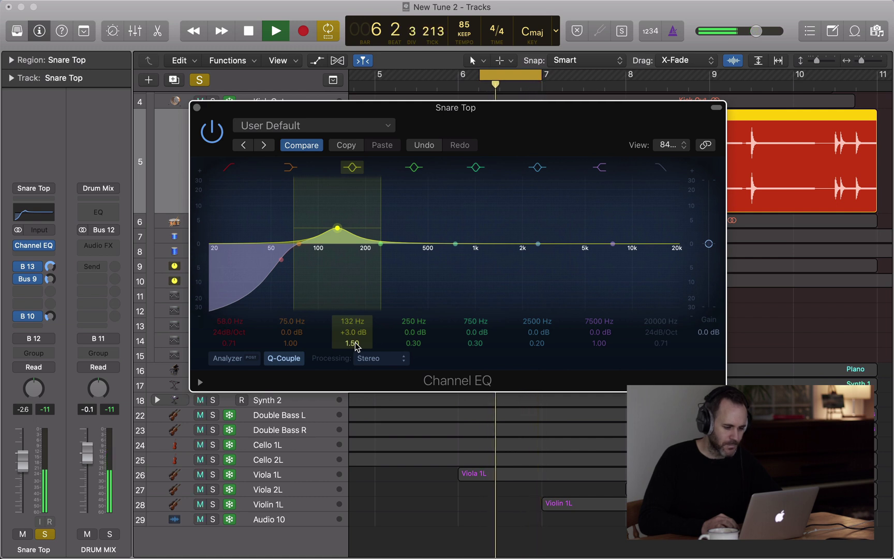
Step: Make the 250 Hz band very narrow and steeply boosted, then sweep it to the 225 Hz ring
{"action": "key", "text": "space"}
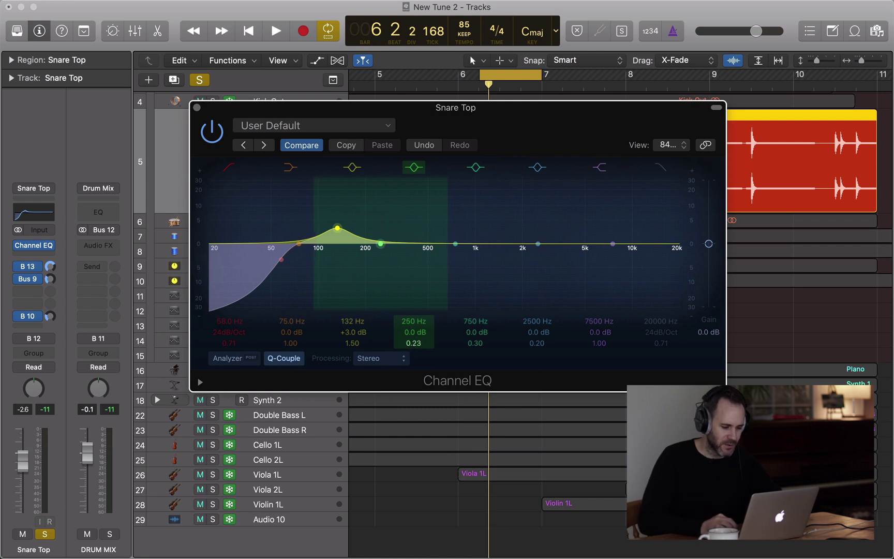
{"action": "left_click_drag", "start_coordinate": [414, 344], "coordinate": [414, 320]}
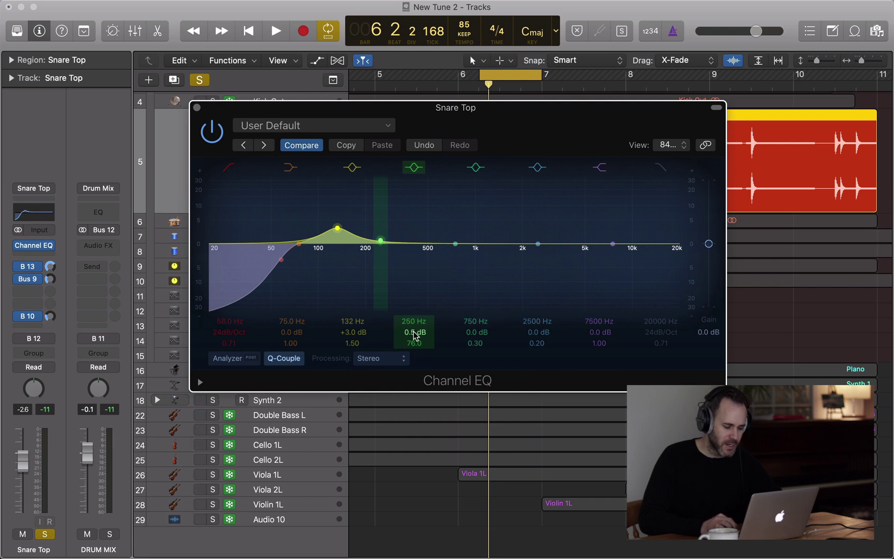
{"action": "left_click_drag", "start_coordinate": [414, 335], "coordinate": [414, 310]}
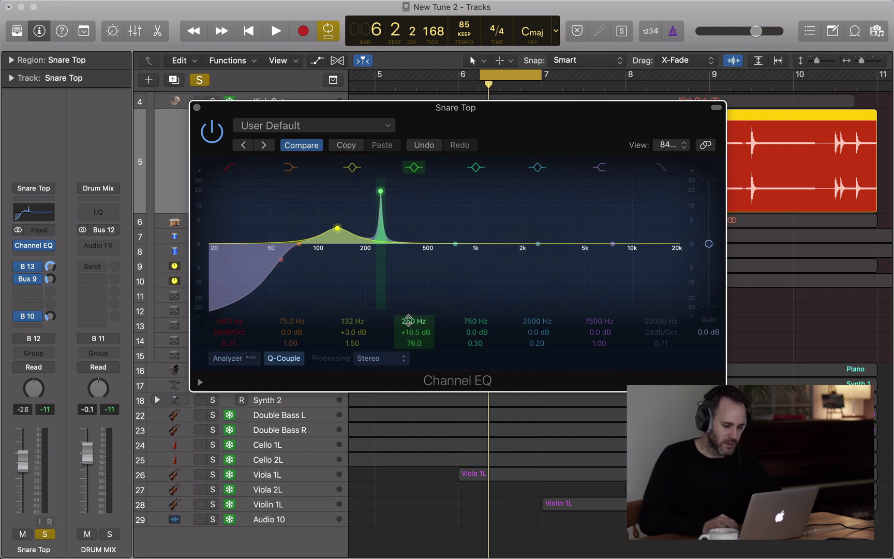
{"action": "key", "text": "space"}
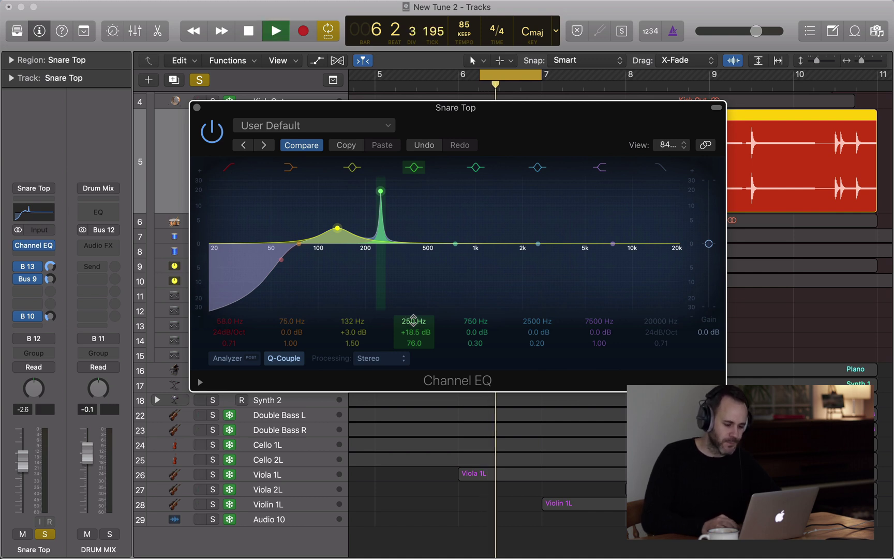
{"action": "mouse_move", "coordinate": [413, 319]}
{"action": "left_mouse_down"}
{"action": "mouse_move", "coordinate": [413, 331]}
{"action": "mouse_move", "coordinate": [415, 323]}
{"action": "left_mouse_up"}
{"action": "key", "text": "space"}
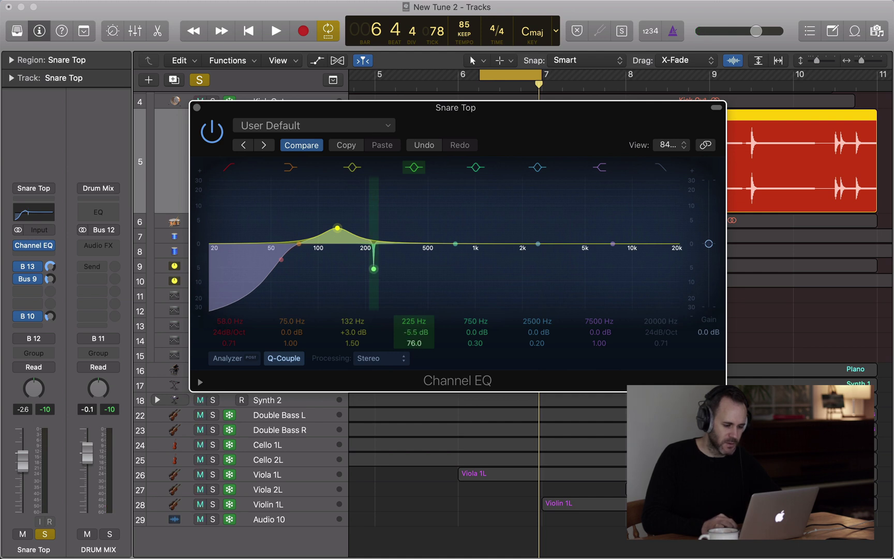
Step: Turn the 225 Hz band into a -5.5 dB cut at Q 7.30 and audition the snare
{"action": "left_click_drag", "start_coordinate": [413, 342], "coordinate": [414, 362]}
{"action": "key", "text": "space"}
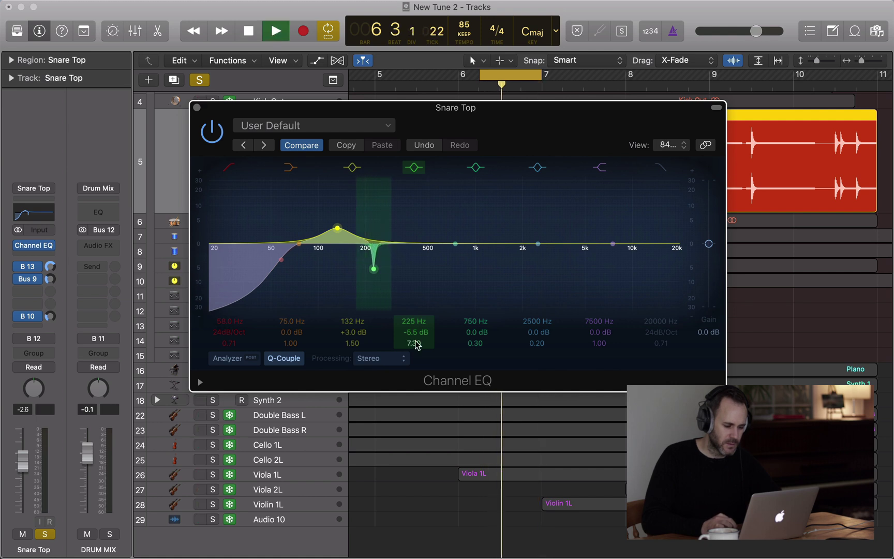
{"action": "key", "text": "space"}
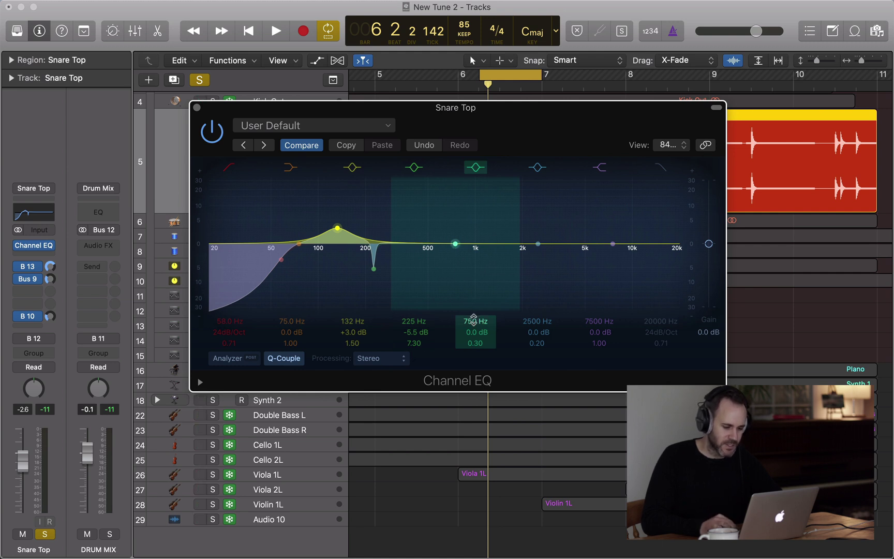
Step: Move the 750 Hz band to 710 Hz with +1.5 dB and Q 5.60, then audition the snare
{"action": "left_click_drag", "start_coordinate": [473, 320], "coordinate": [474, 314]}
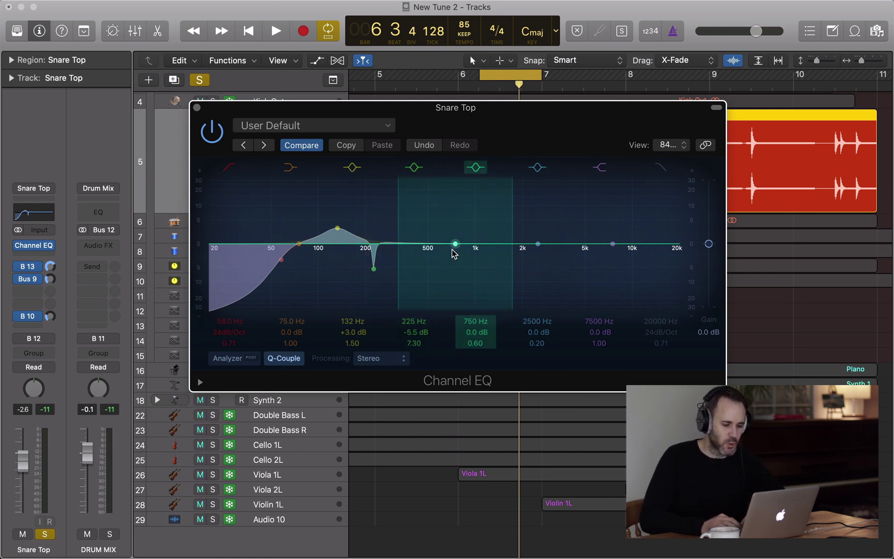
{"action": "left_click_drag", "start_coordinate": [456, 245], "coordinate": [443, 241]}
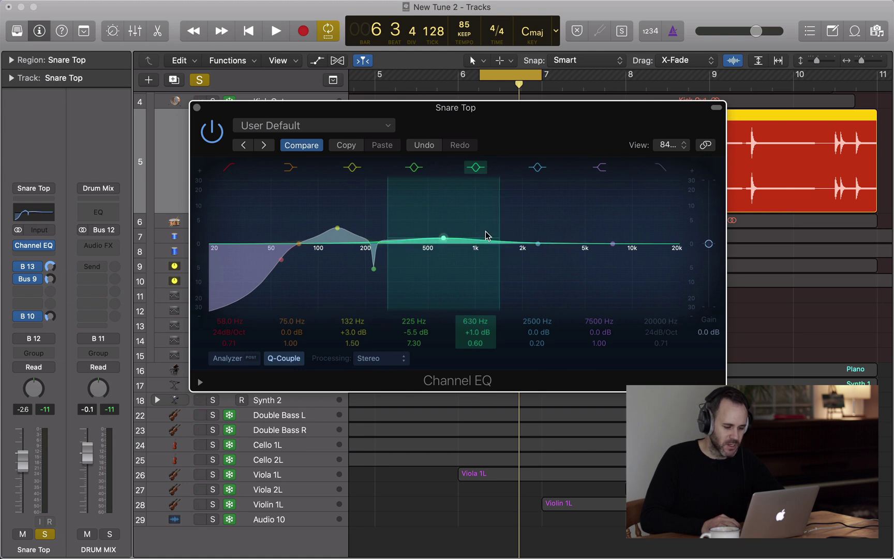
{"action": "left_click_drag", "start_coordinate": [499, 229], "coordinate": [454, 240]}
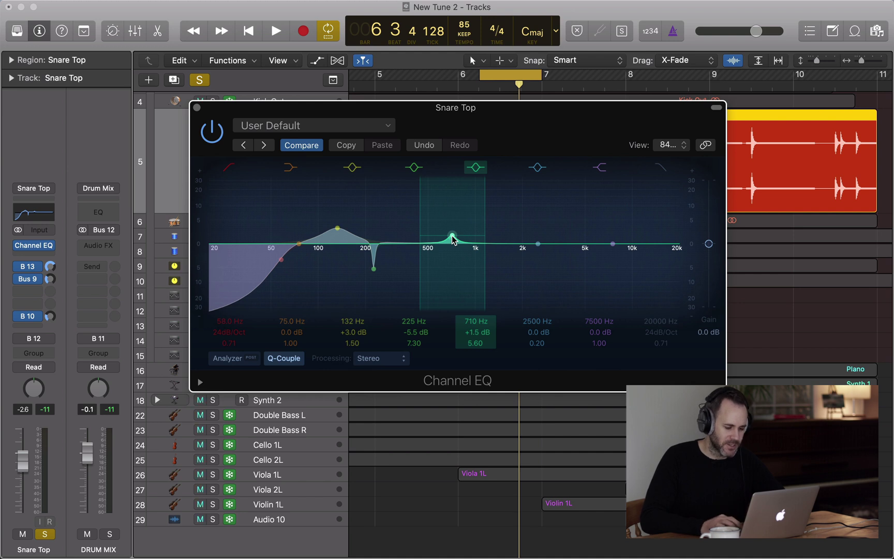
{"action": "key", "text": "space"}
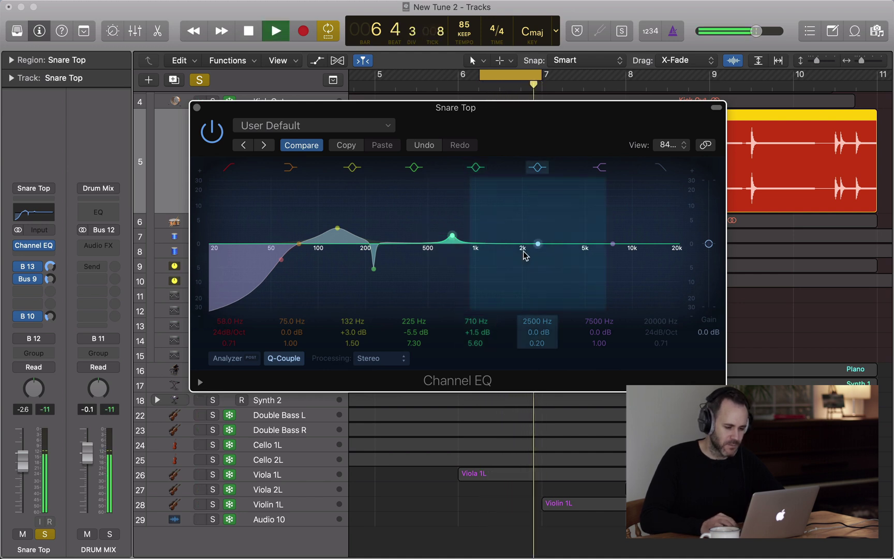
{"action": "key", "text": "space"}
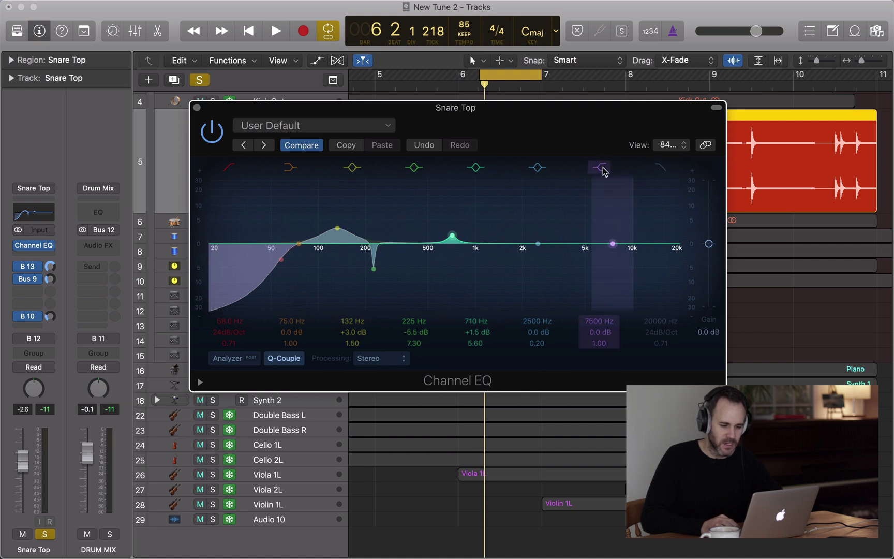
Step: Shift the 7500 Hz high shelf to 8200 Hz and raise it to +4.0 dB during playback
{"action": "left_click_drag", "start_coordinate": [613, 247], "coordinate": [617, 247]}
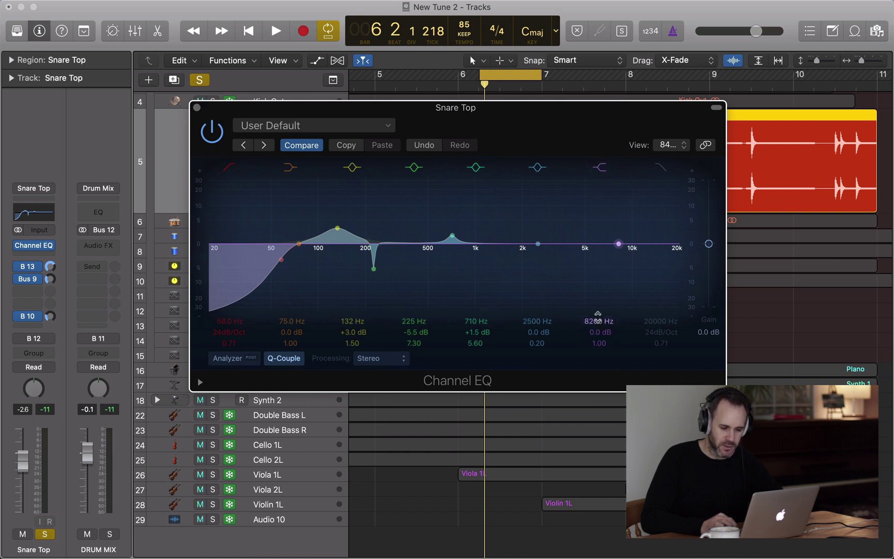
{"action": "key", "text": "space"}
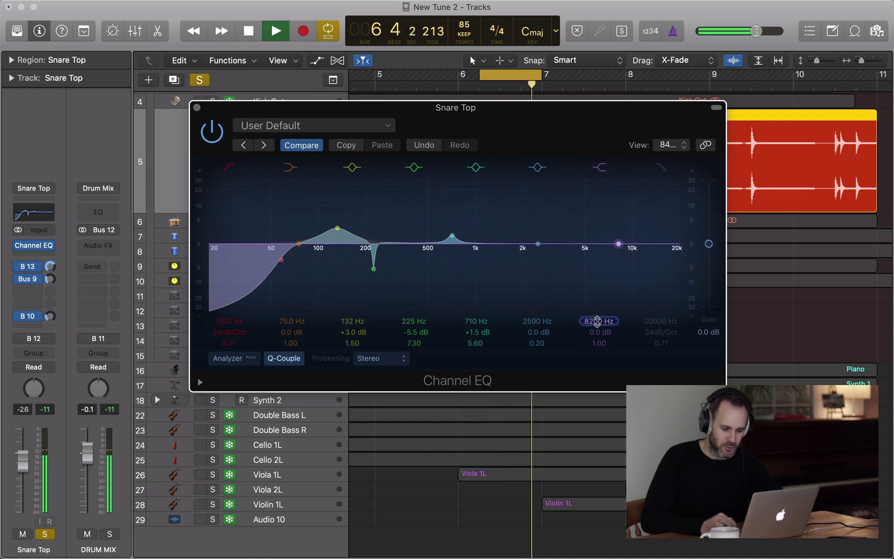
{"action": "left_click_drag", "start_coordinate": [600, 332], "coordinate": [601, 316]}
{"action": "key", "text": "space"}
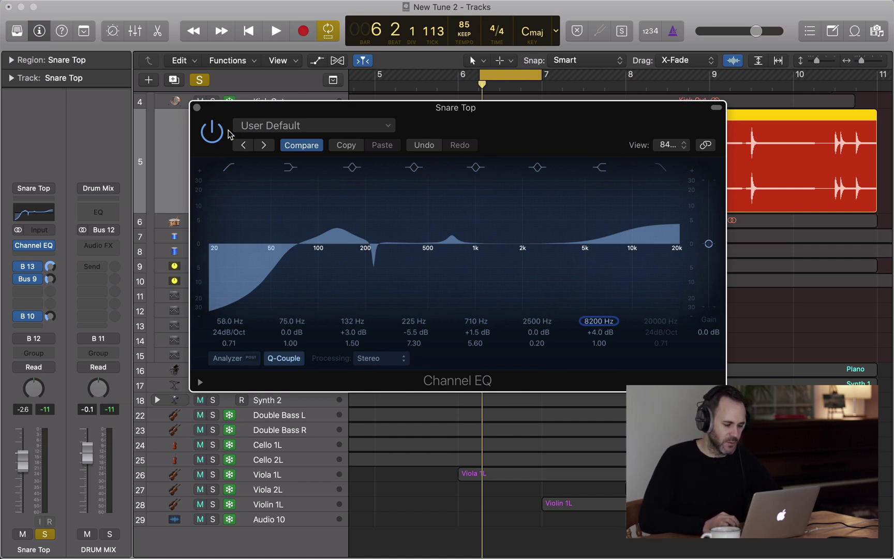
Step: Compare the snare with the Channel EQ bypassed and then re-enabled
{"action": "left_click", "coordinate": [213, 131]}
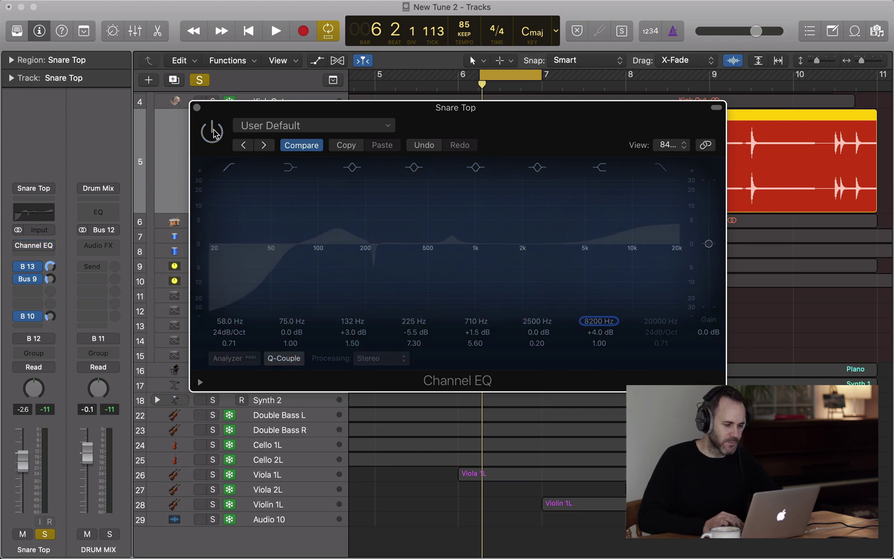
{"action": "key", "text": "space"}
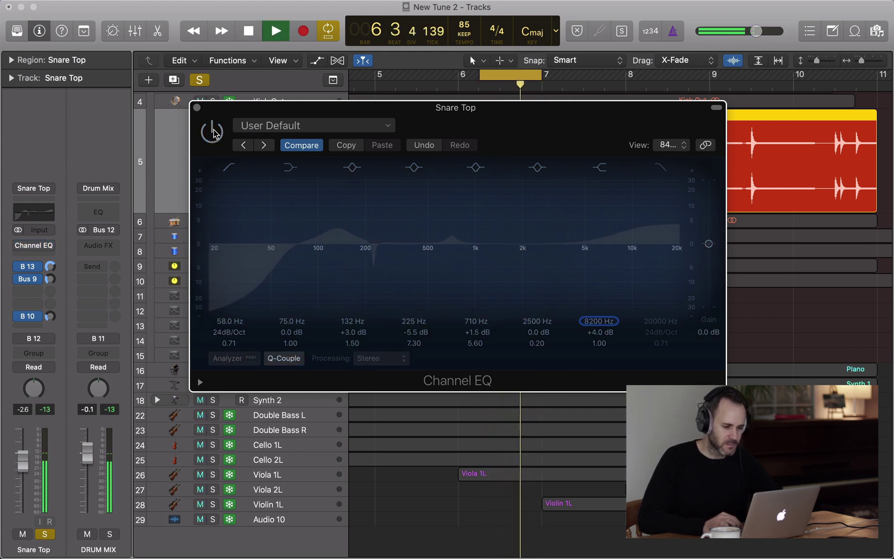
{"action": "key", "text": "space"}
{"action": "left_click", "coordinate": [212, 132]}
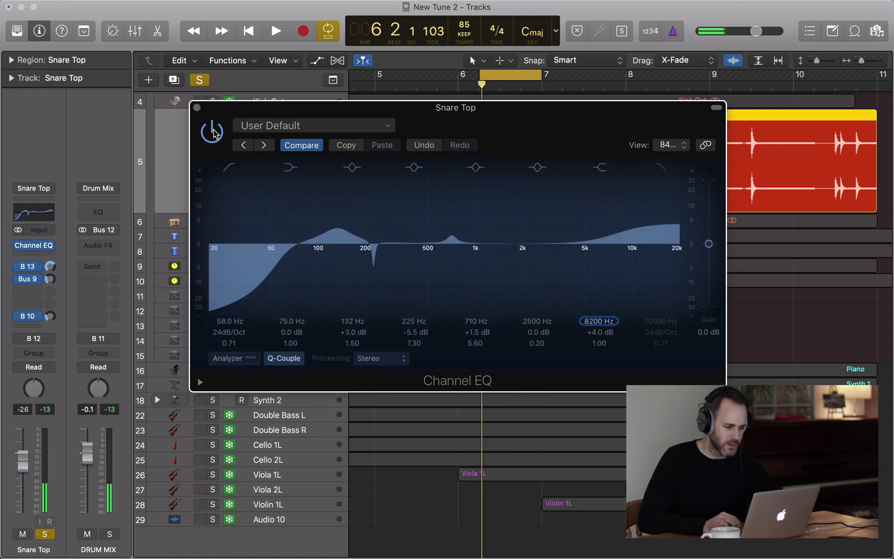
{"action": "key", "text": "space"}
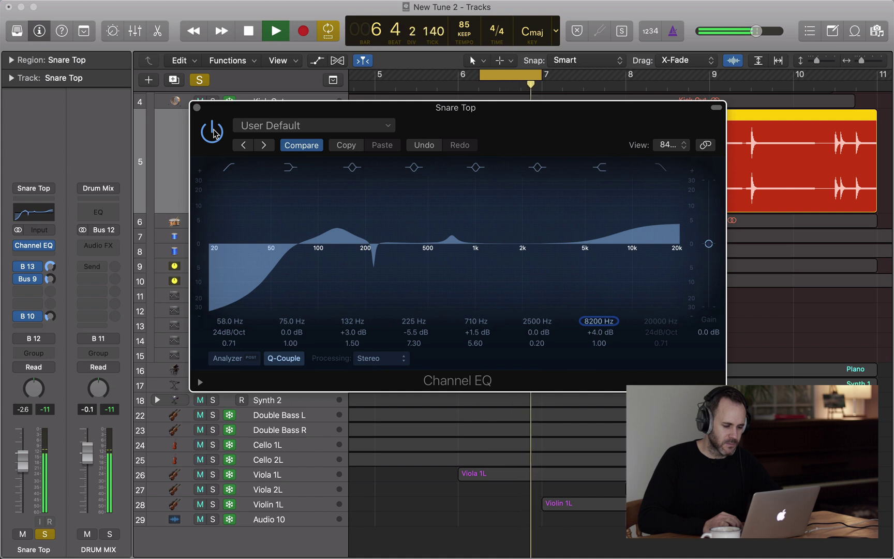
{"action": "key", "text": "space"}
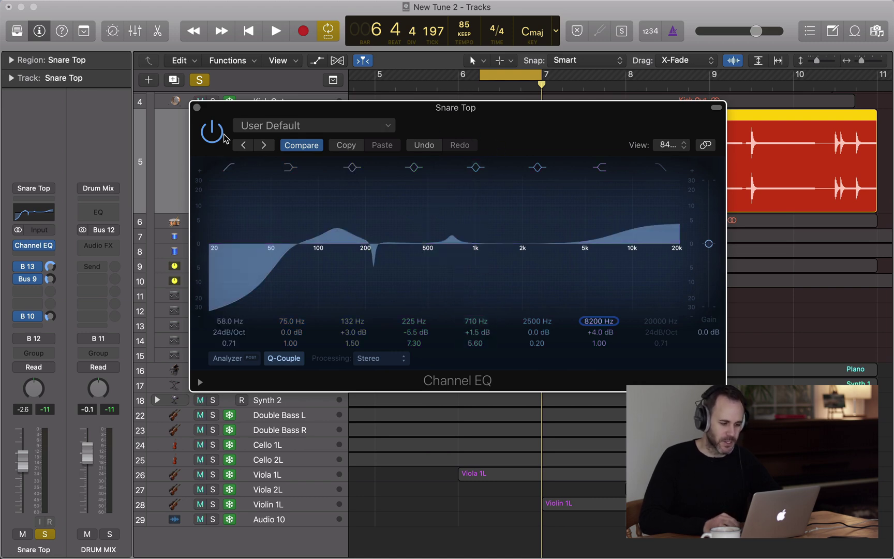
Step: Close the Channel EQ window, zoom out to the whole arrangement, and turn off Cycle
{"action": "left_click", "coordinate": [197, 109]}
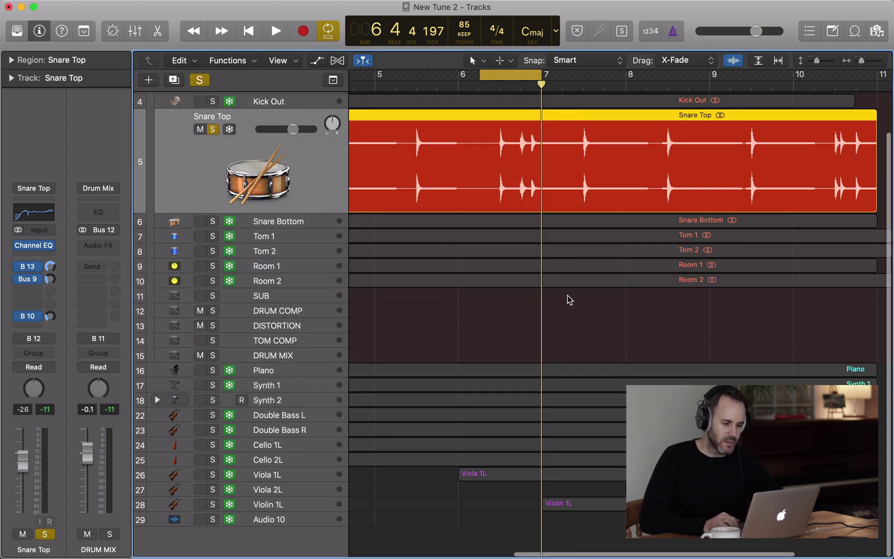
{"action": "key", "text": "super+Left"}
{"action": "key", "text": "c"}
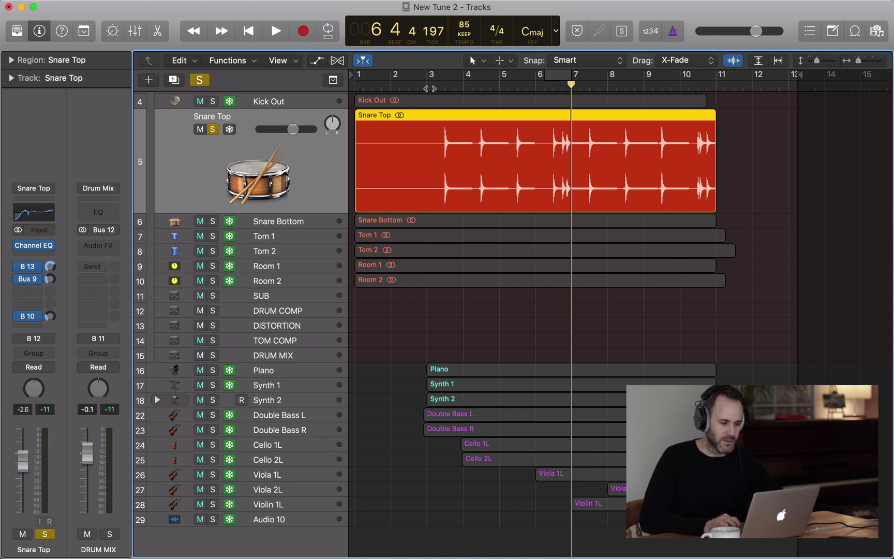
Step: Clear all track soloing and play the full mix from bar 3
{"action": "left_click", "coordinate": [428, 87]}
{"action": "left_click", "coordinate": [213, 102]}
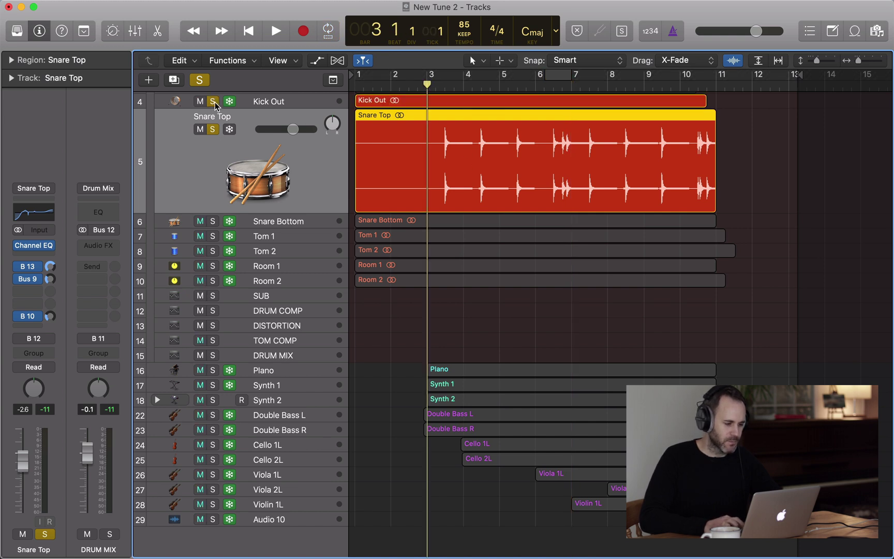
{"action": "left_click", "coordinate": [200, 82]}
{"action": "key", "text": "space"}
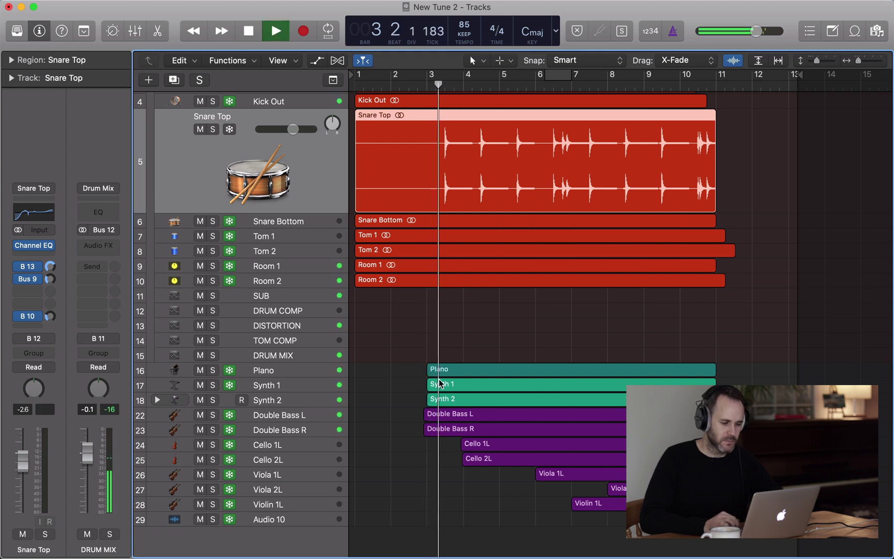